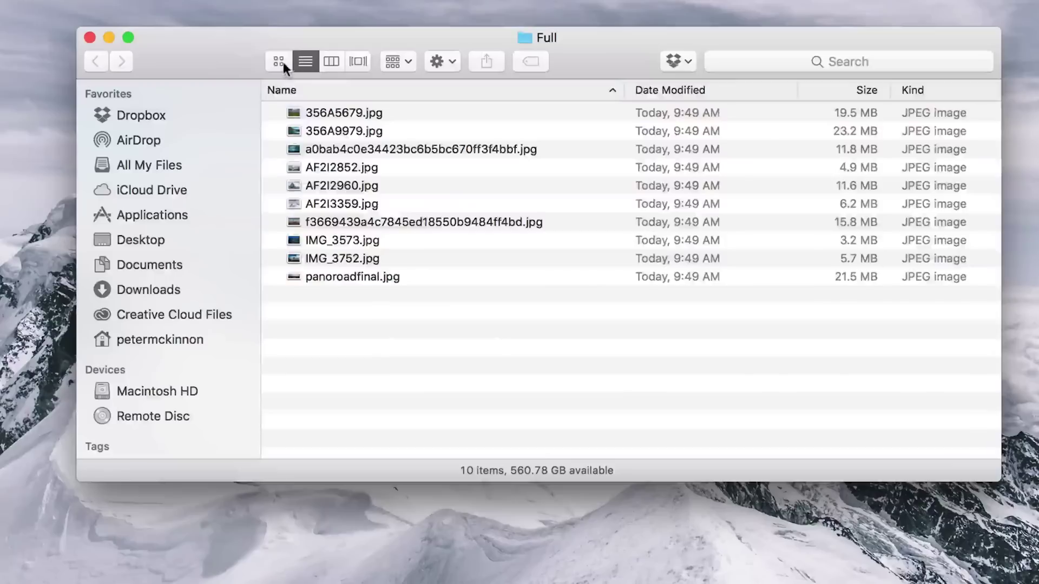
Display the Full folder's images as icons with enlarged thumbnails and look through them
click(279, 61)
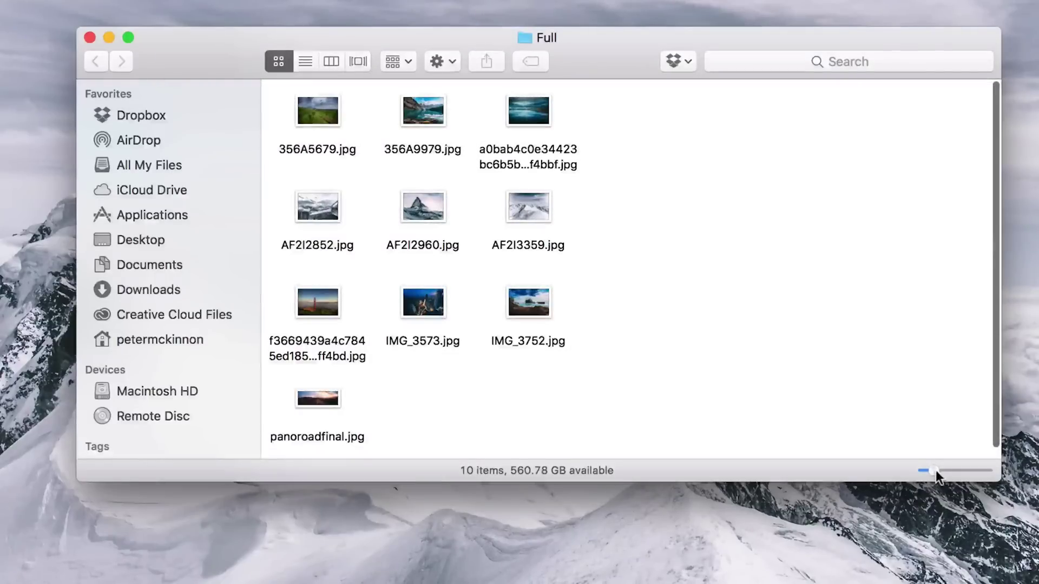
drag(937, 470, 966, 468)
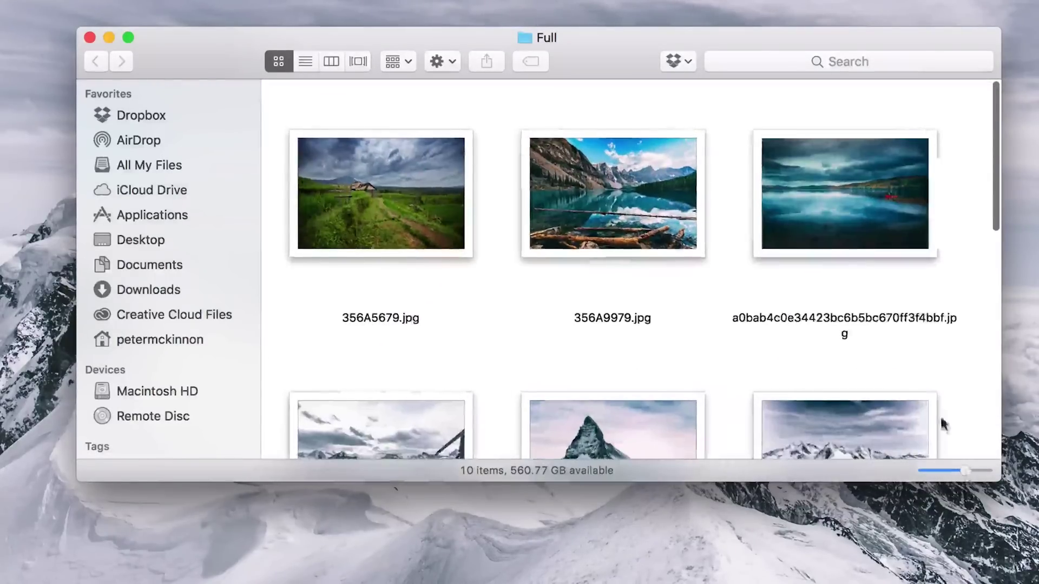
scroll(856, 258, down, 5)
scroll(856, 258, down, 3)
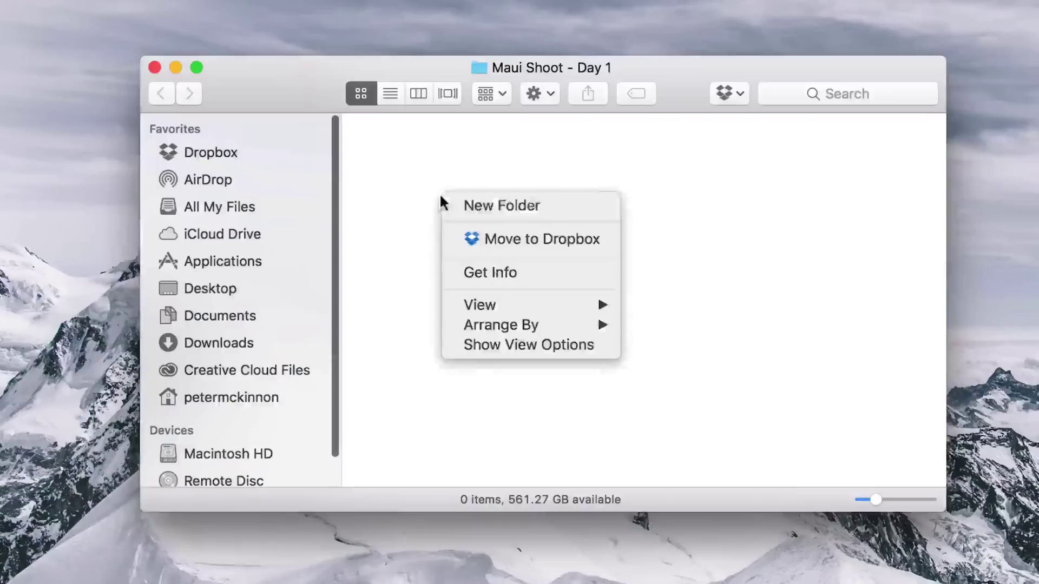
Create a folder named RAW and a second folder named "Full Si" inside Maui Shoot - Day 1
click(450, 202)
text(RAW)
click(554, 204)
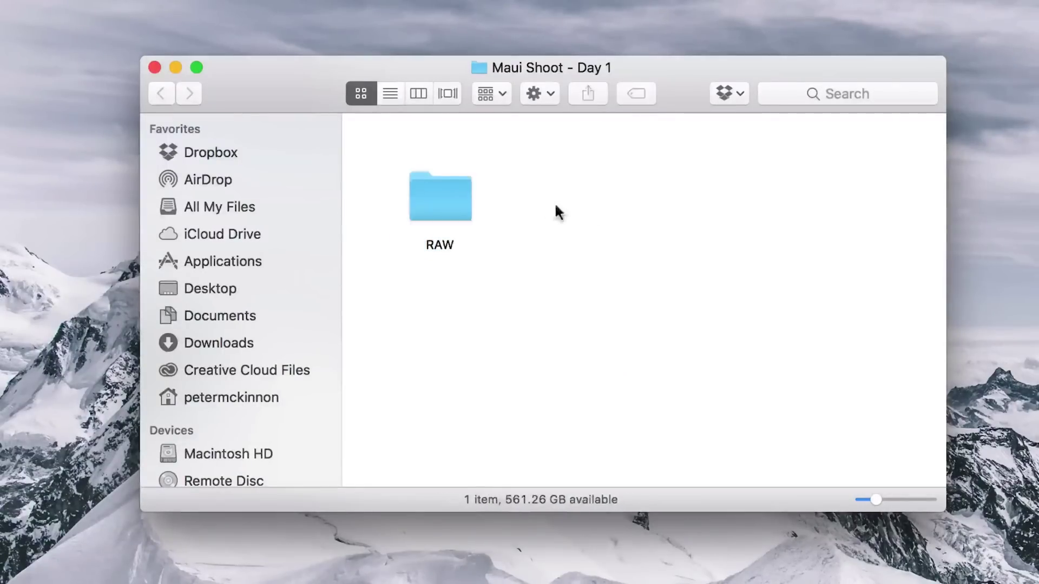
right_click(620, 233)
click(618, 236)
text(Full Si)
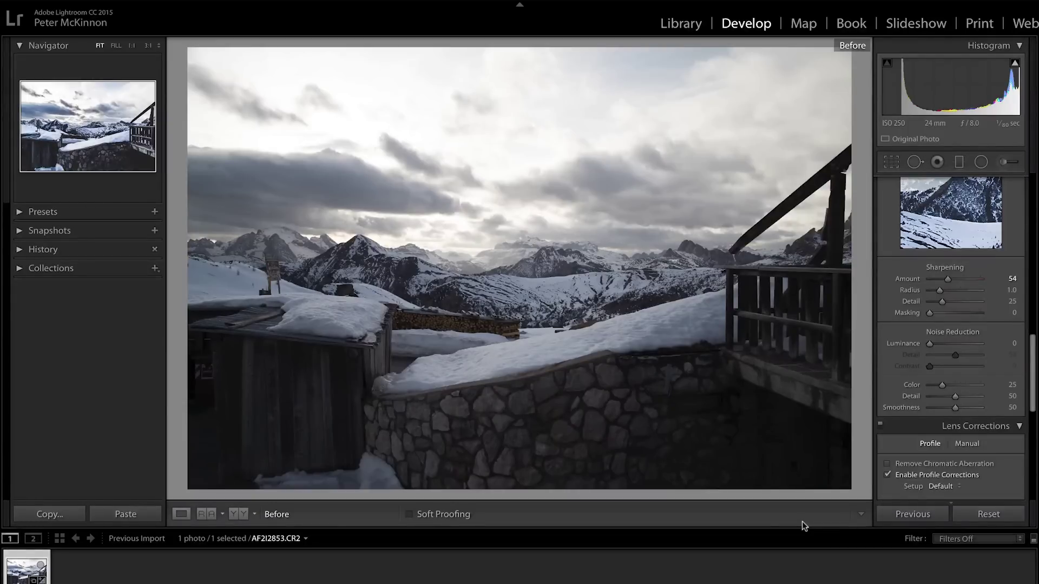
Compare the edited snow photo with its original, including side by side, and browse the photo grid of the Instagram profile
key(backslash)
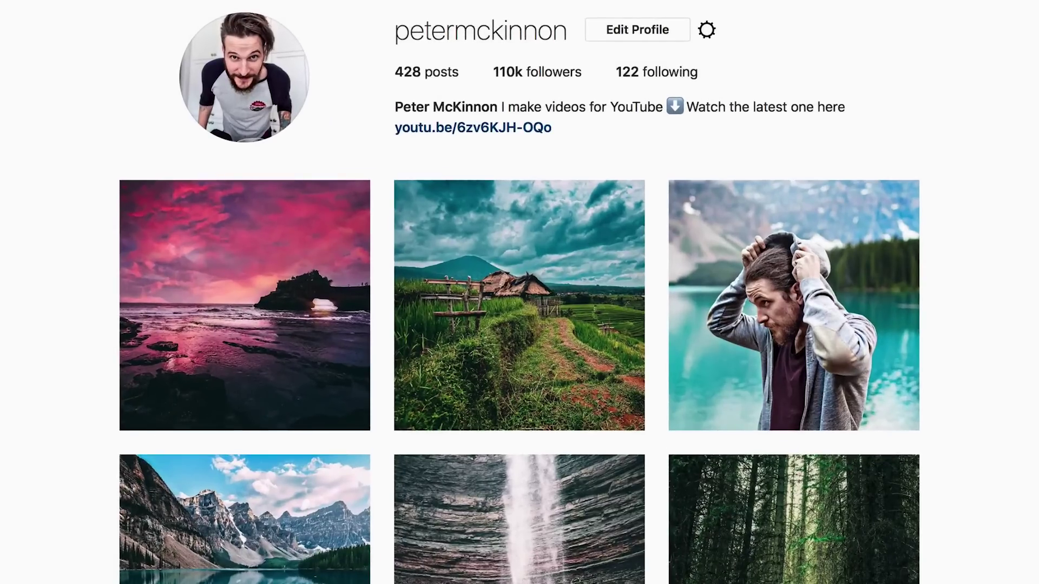
scroll(519, 293, down, 6)
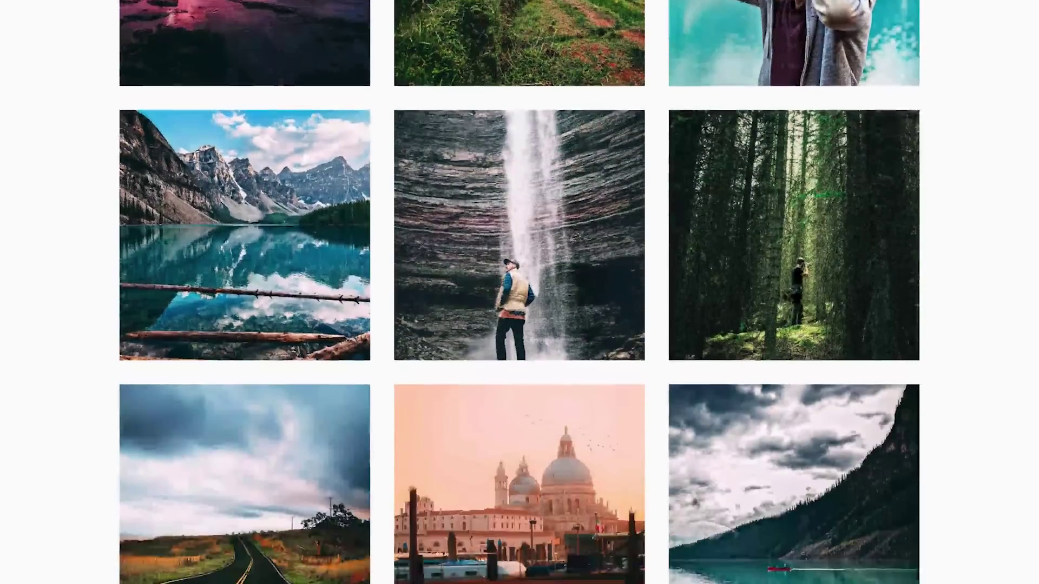
scroll(520, 293, down, 6)
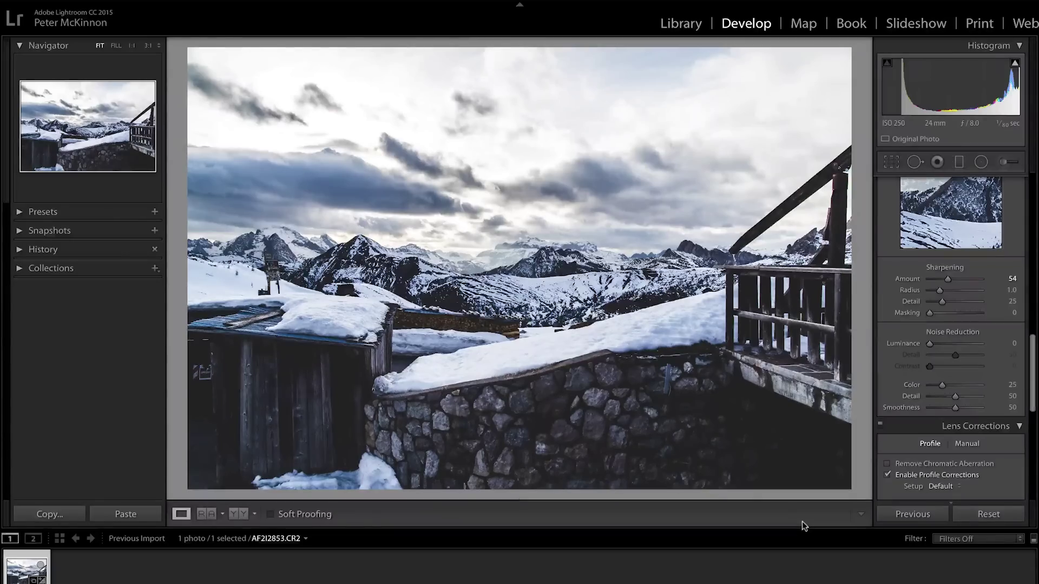
key(y)
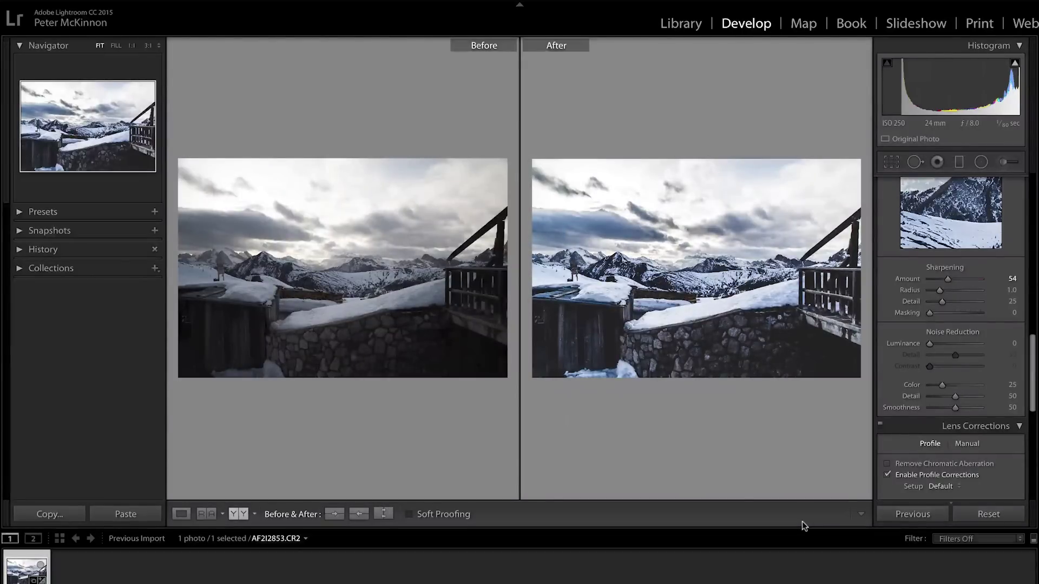
key(y)
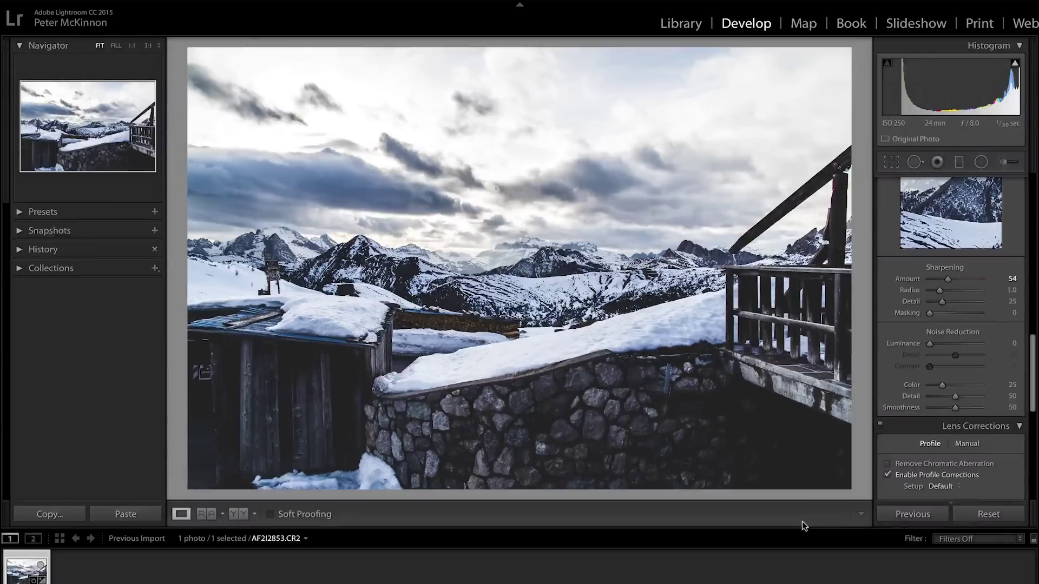
Reset the photo's develop settings, and set Shadows to +65 and Blacks to −52
click(995, 514)
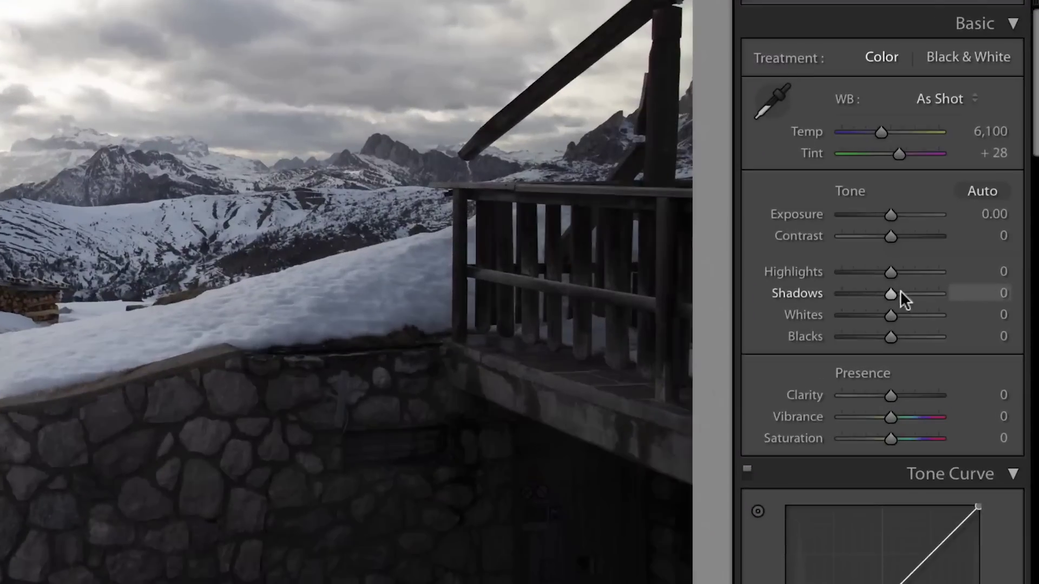
drag(942, 314, 920, 294)
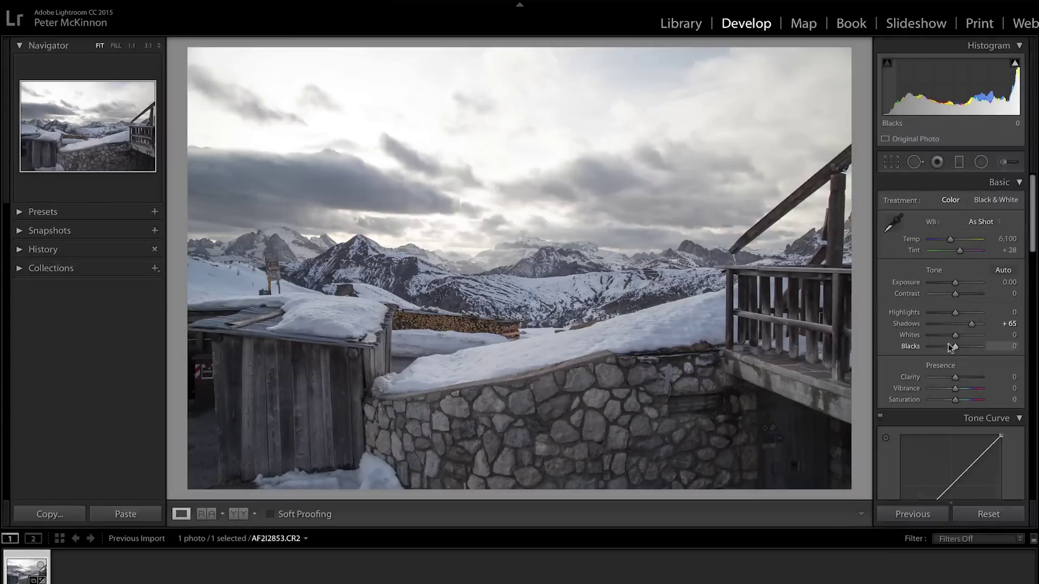
drag(947, 347, 942, 345)
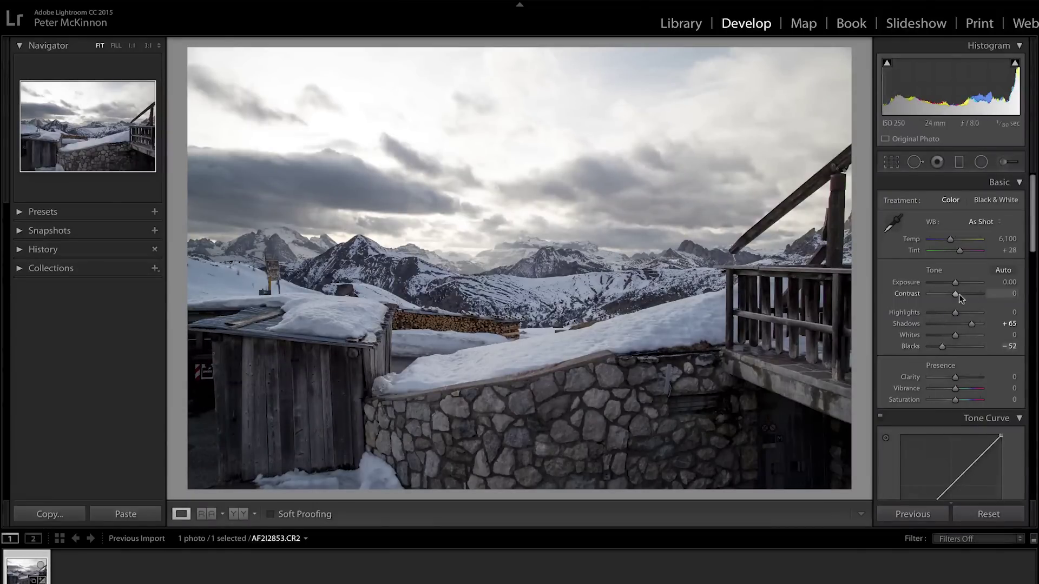
Set Contrast to +50 and Highlights to −100, checking the cloud detail close up
mouse_move(959, 294)
mouse_down()
mouse_move(972, 298)
mouse_move(938, 313)
mouse_move(957, 314)
mouse_up()
click(570, 184)
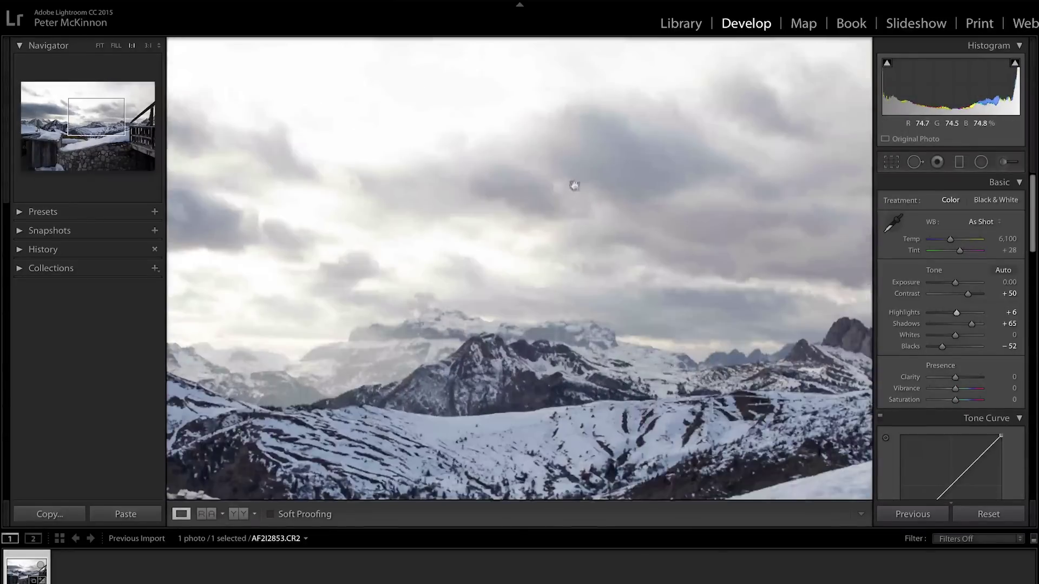
drag(571, 183, 625, 237)
drag(956, 313, 929, 314)
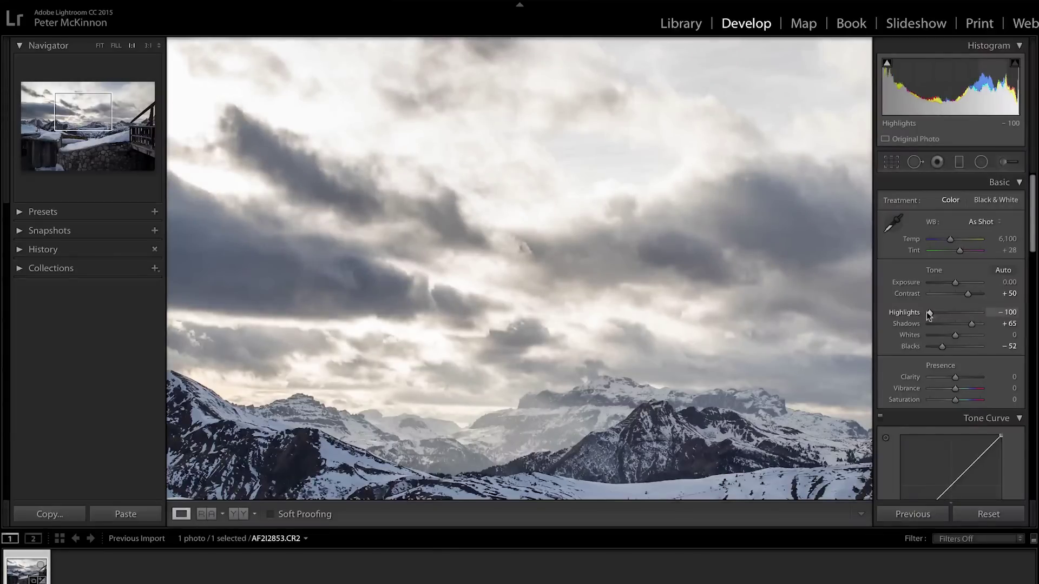
click(544, 176)
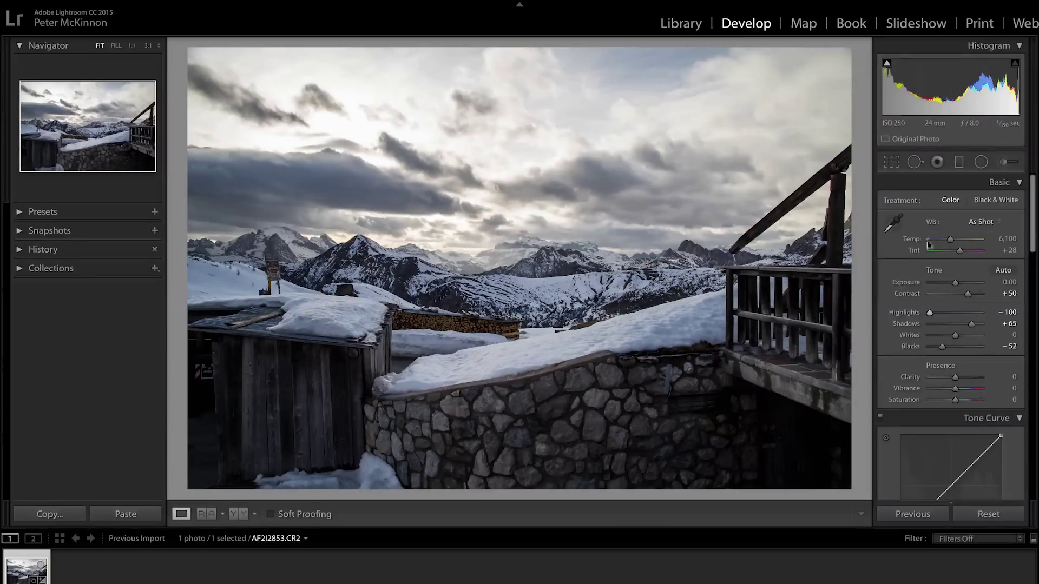
Set Clarity to +18 and Vibrance to +8, and bend the RGB tone curve below the diagonal with a raised black point
mouse_move(956, 377)
mouse_down()
mouse_move(976, 378)
mouse_move(957, 378)
mouse_up()
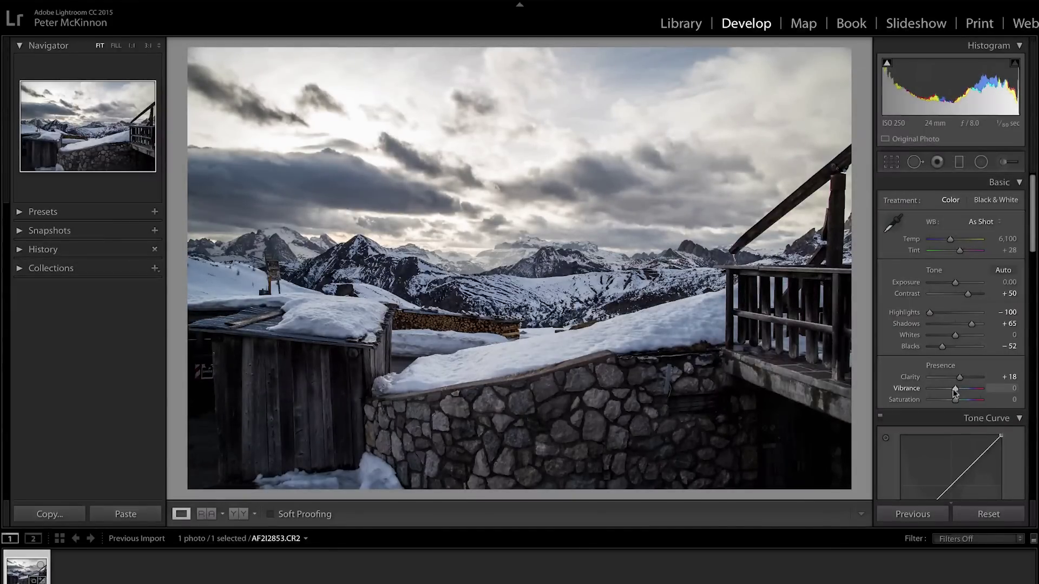
drag(954, 389, 956, 389)
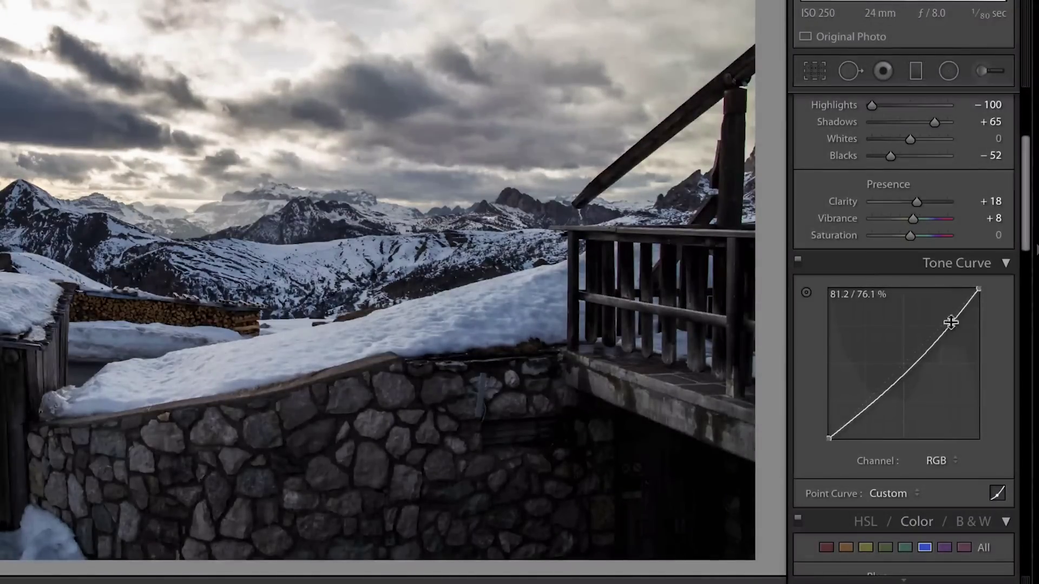
mouse_move(829, 438)
mouse_down()
mouse_move(827, 426)
mouse_move(841, 424)
mouse_up()
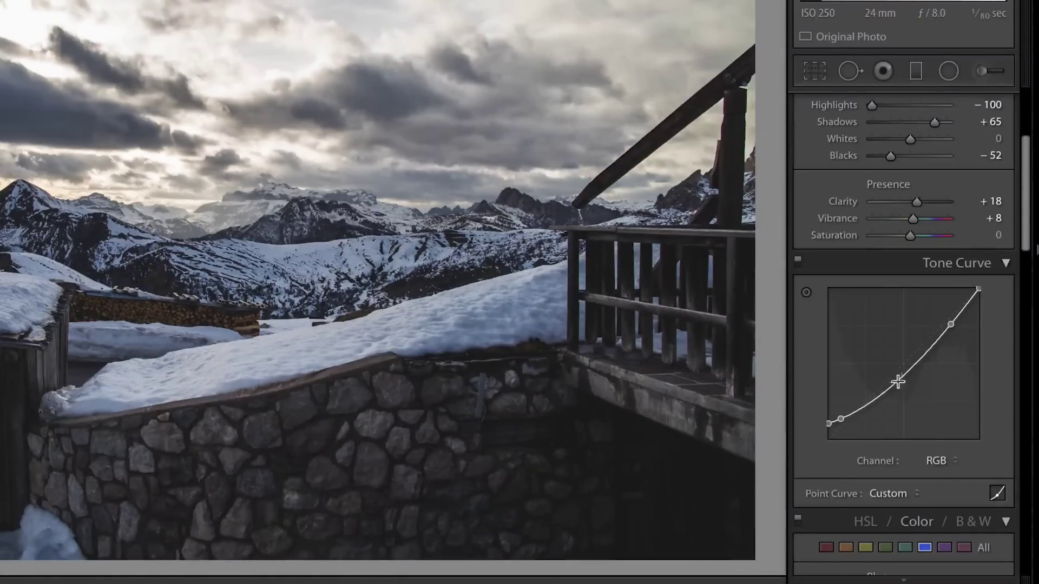
drag(898, 380, 899, 377)
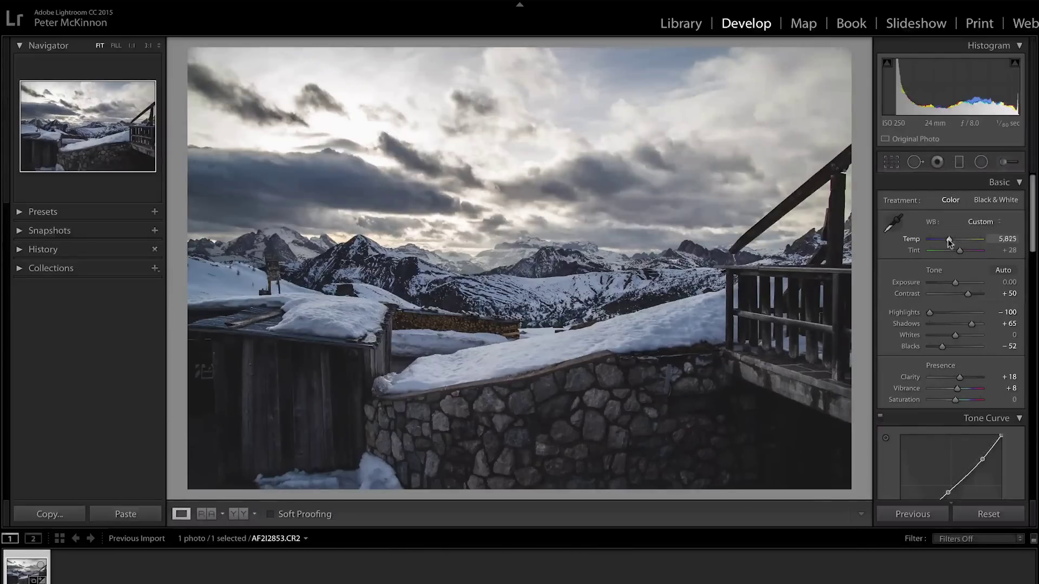
Cool the white balance to a Temp of 5,654, and set Exposure to +0.25 and Contrast to +57
drag(948, 238, 947, 239)
drag(955, 283, 972, 291)
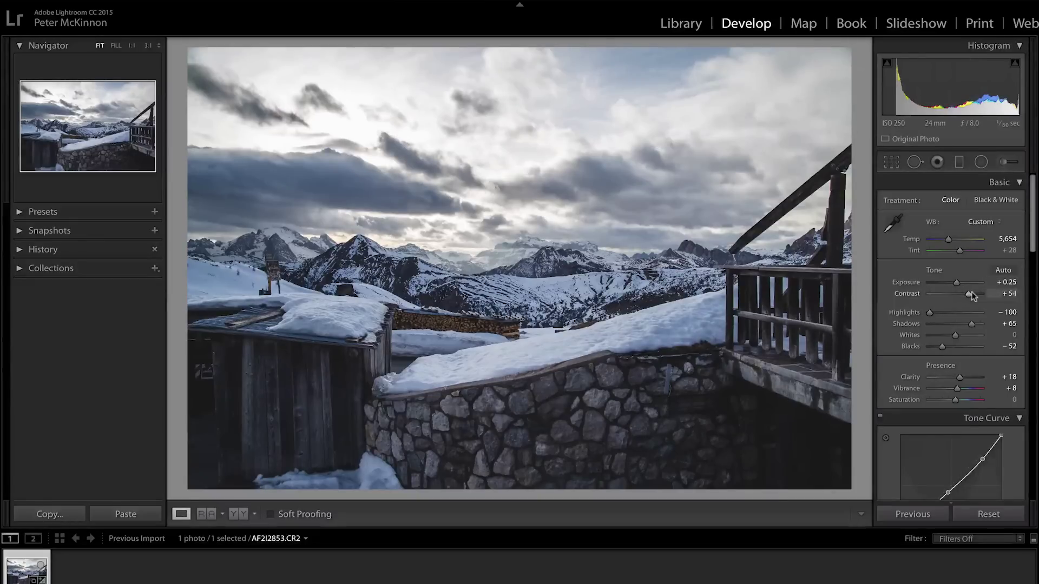
Lower the RGB tone curve's darkest inner point level with the raised black point, undoing the first attempt
scroll(932, 295, down, 4)
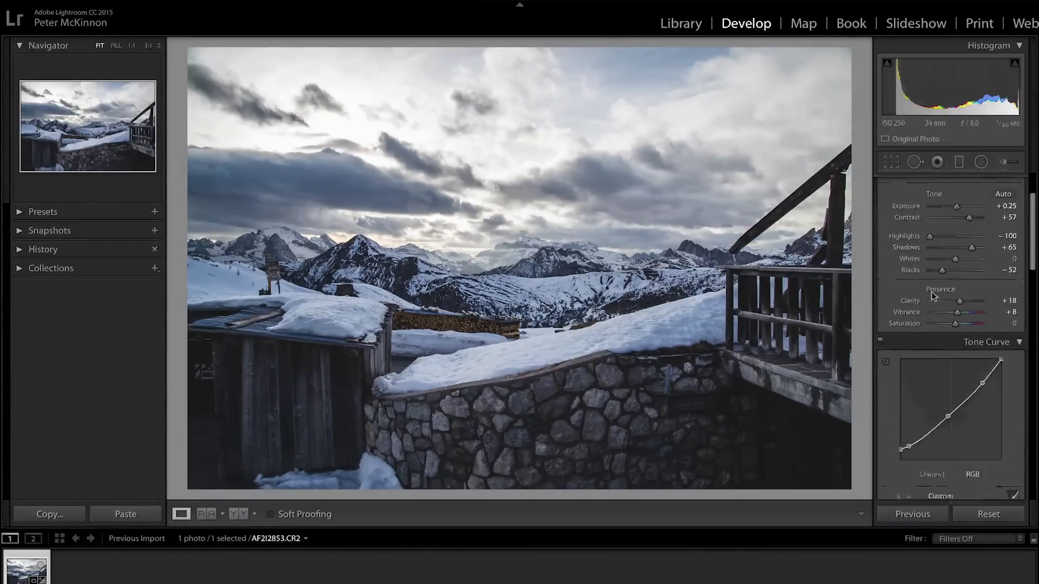
drag(911, 439, 911, 442)
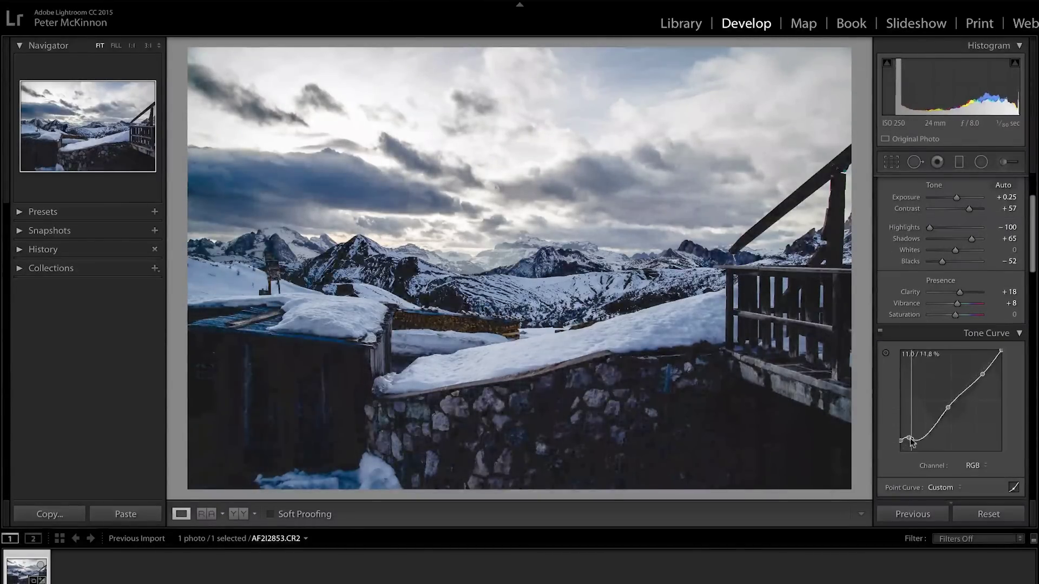
key(ctrl+z)
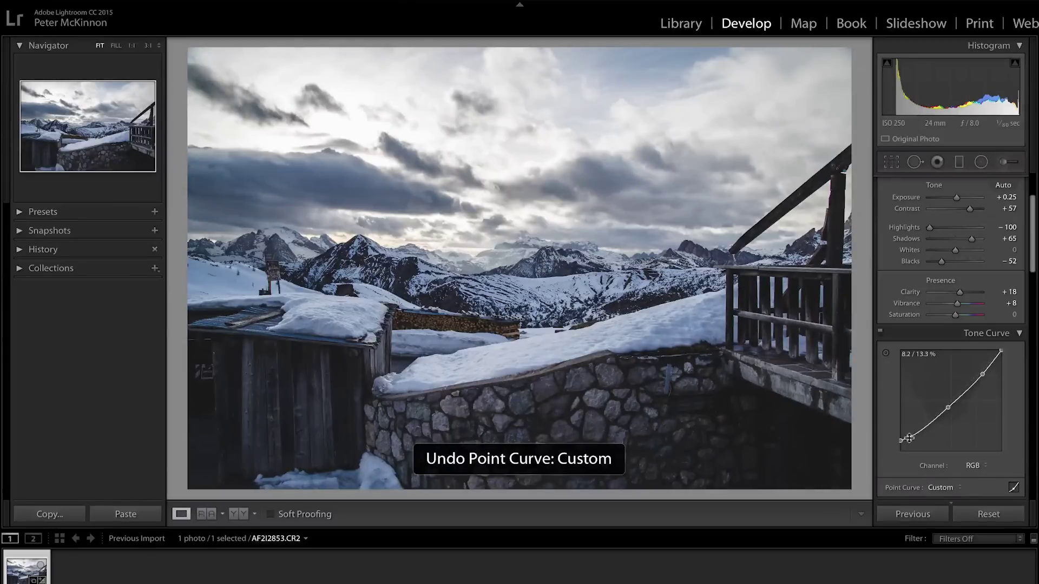
drag(911, 439, 909, 441)
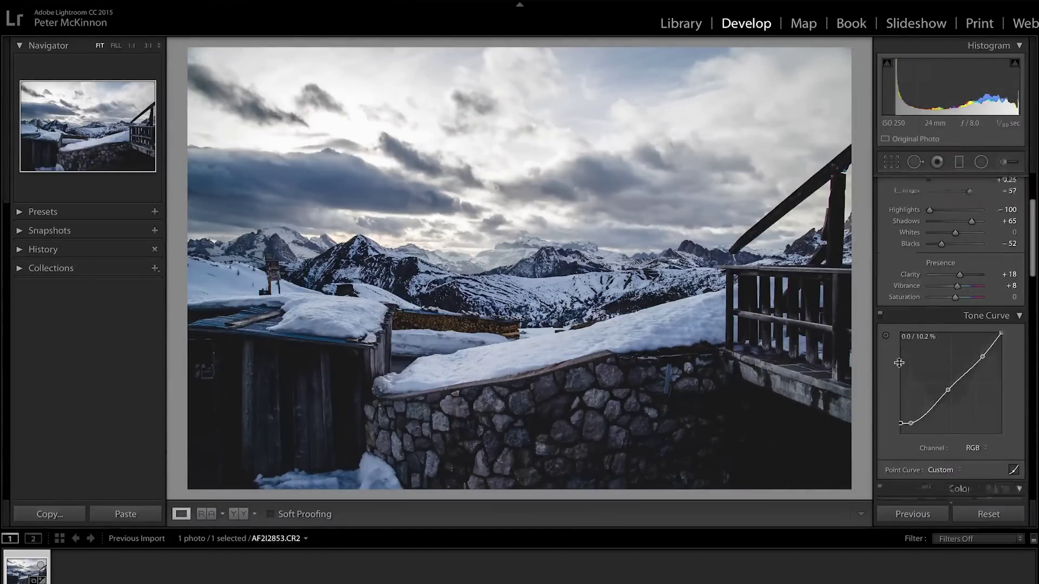
Try shifting the hue of the Blue color range toward purple, and undo the shift
scroll(899, 363, down, 6)
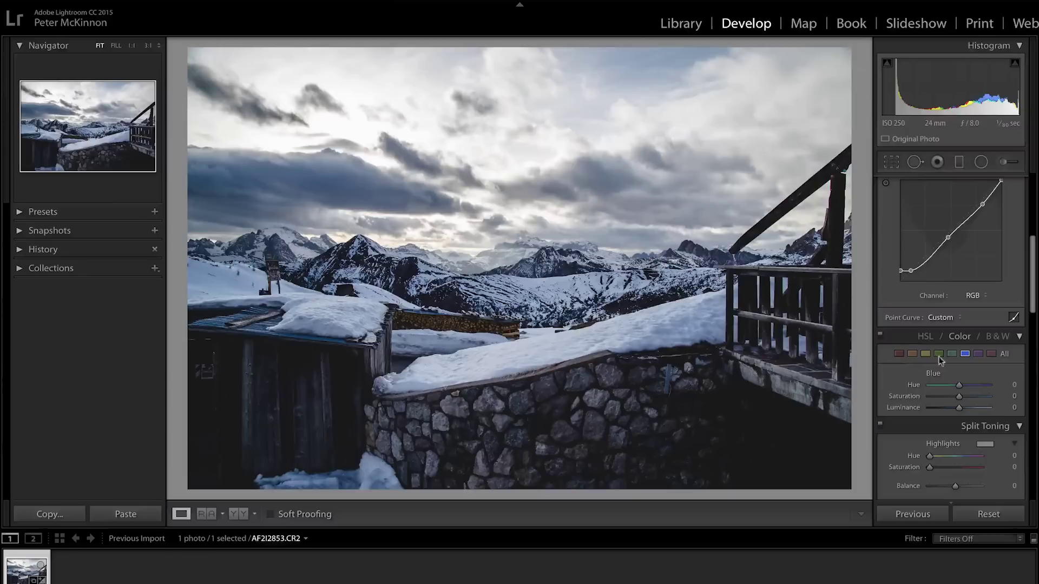
click(925, 336)
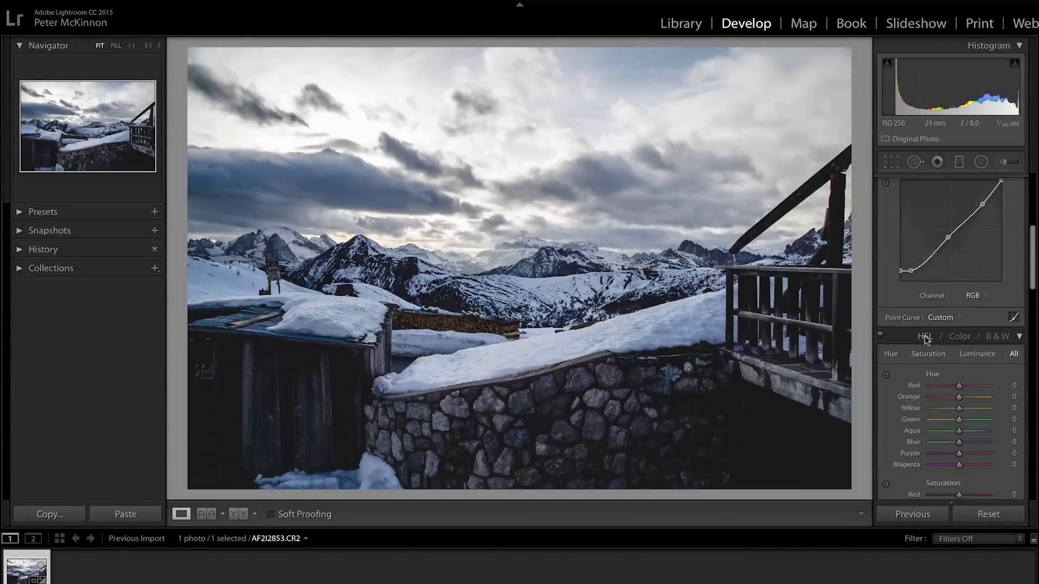
click(961, 338)
click(965, 355)
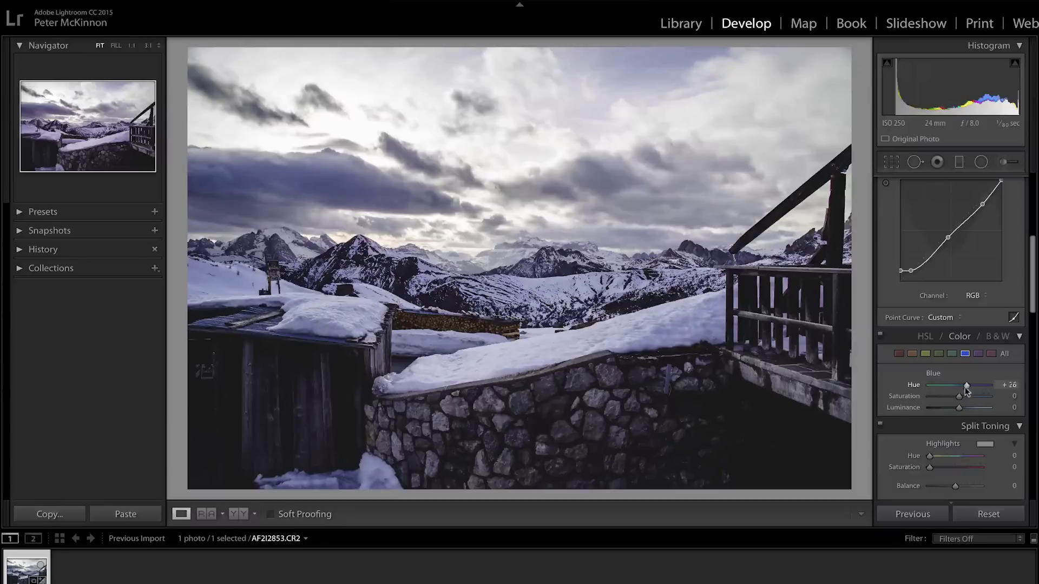
mouse_move(966, 388)
mouse_down()
mouse_move(945, 388)
mouse_move(982, 383)
mouse_move(964, 387)
mouse_up()
key(ctrl+z)
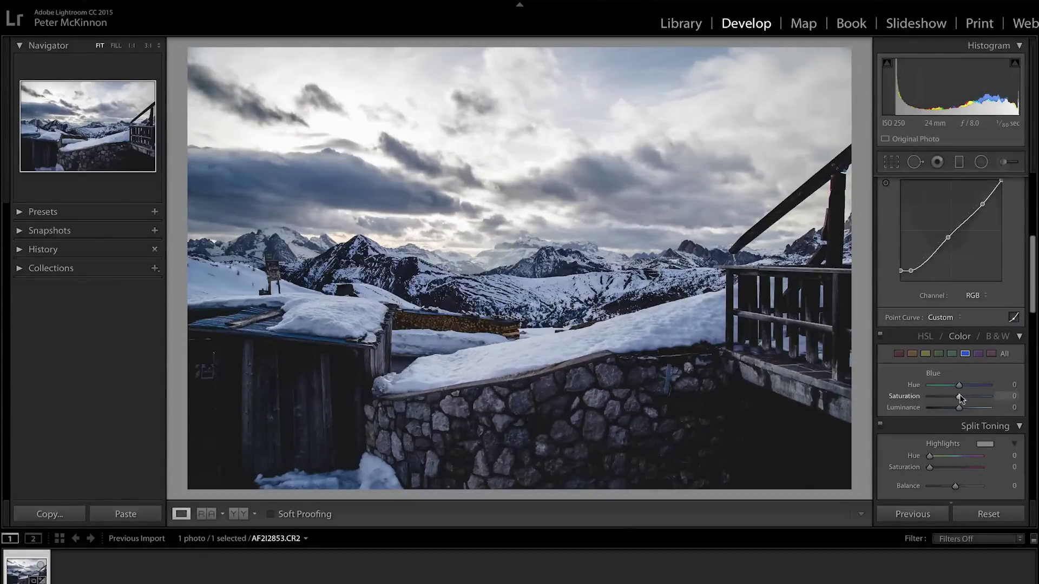
Set the Blue color range's saturation to −41 and raise its luminance slightly
mouse_move(964, 397)
mouse_down()
mouse_move(977, 396)
mouse_move(938, 398)
mouse_move(960, 400)
mouse_up()
drag(958, 400, 945, 397)
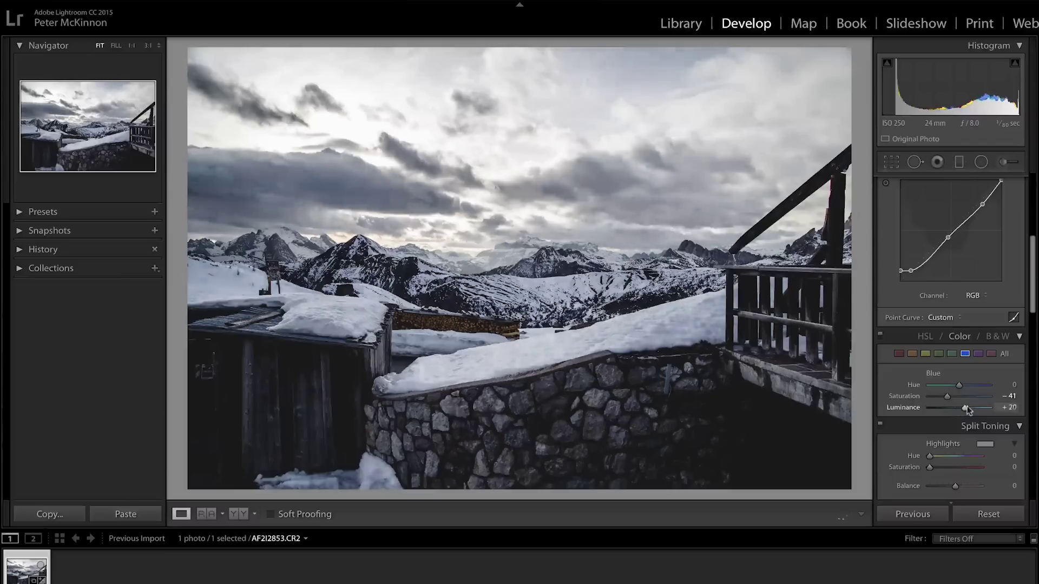
drag(967, 408, 962, 410)
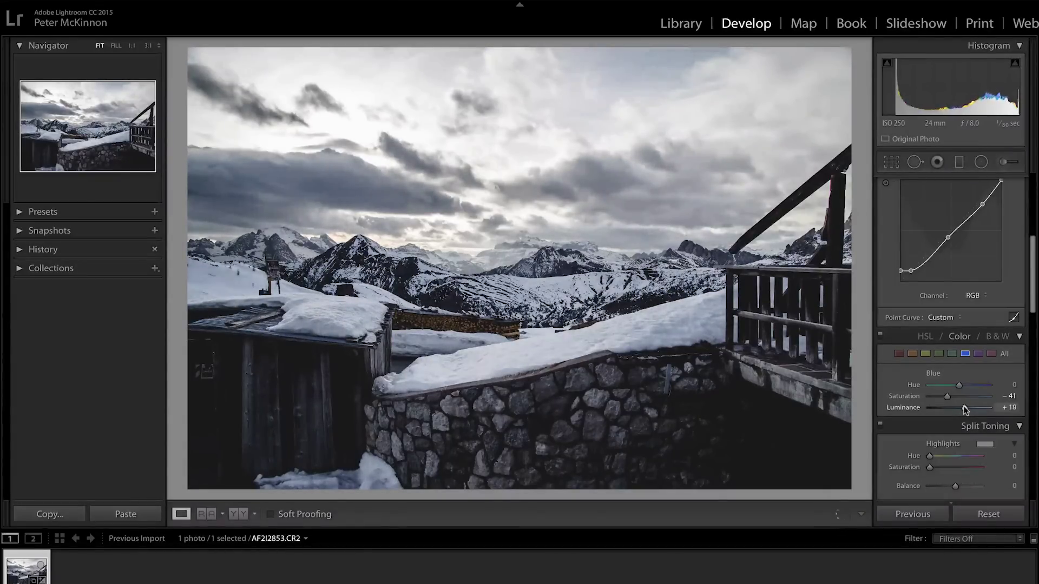
Set the Sharpening amount to 58 and display the photo's Before version for comparison
scroll(884, 369, down, 10)
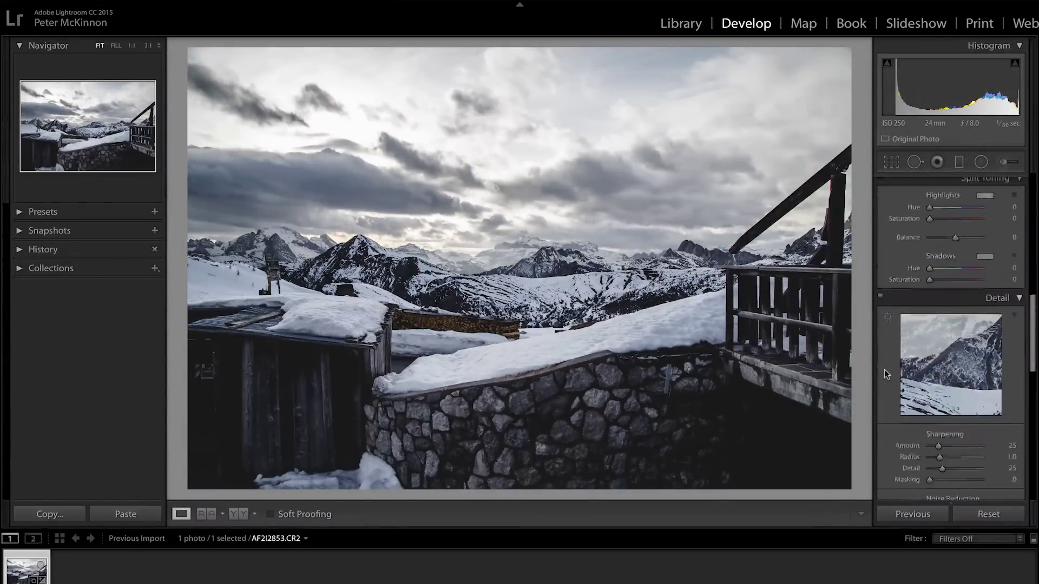
scroll(884, 369, down, 5)
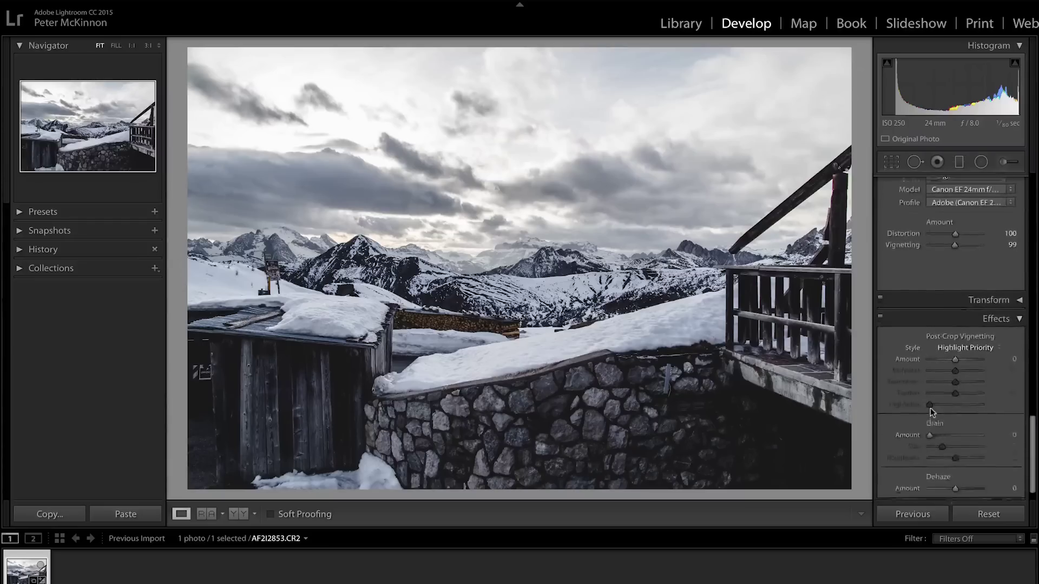
scroll(931, 410, down, 2)
scroll(931, 411, up, 6)
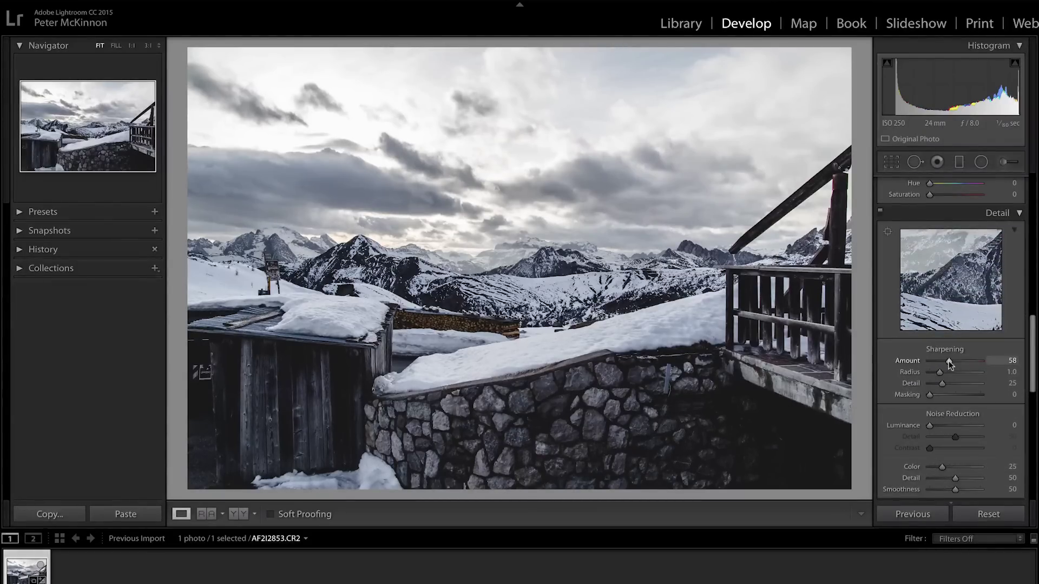
key(backslash)
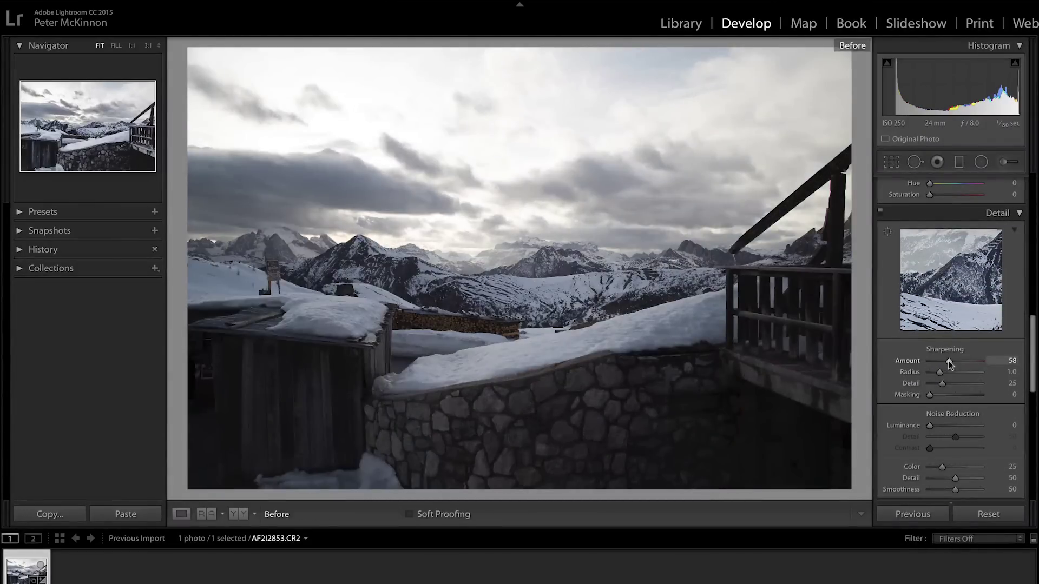
Return to the edited version of the photo and cool the white balance temperature to 5,304
key(backslash)
scroll(948, 360, up, 6)
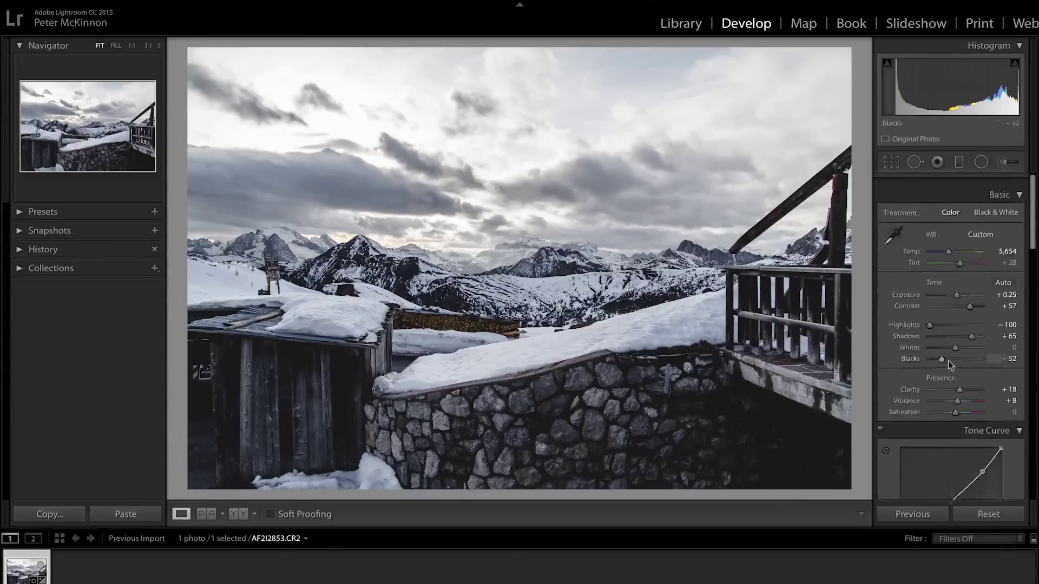
drag(949, 240, 946, 239)
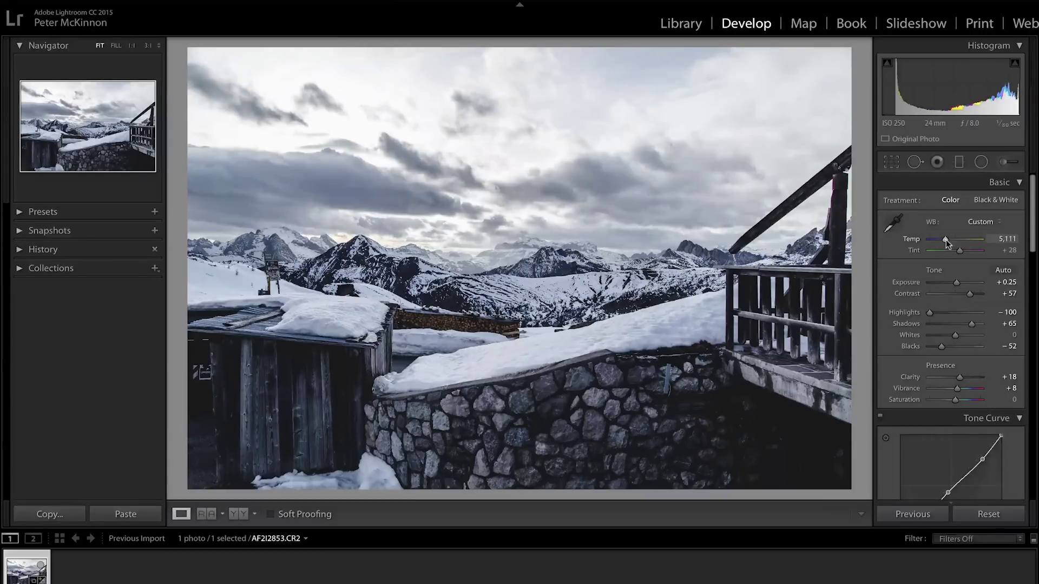
drag(946, 239, 946, 239)
Compare the photo's before and after versions, toggling between them and using the side-by-side view
key(backslash)
key(backslash)
key(backslash)
key(backslash)
key(y)
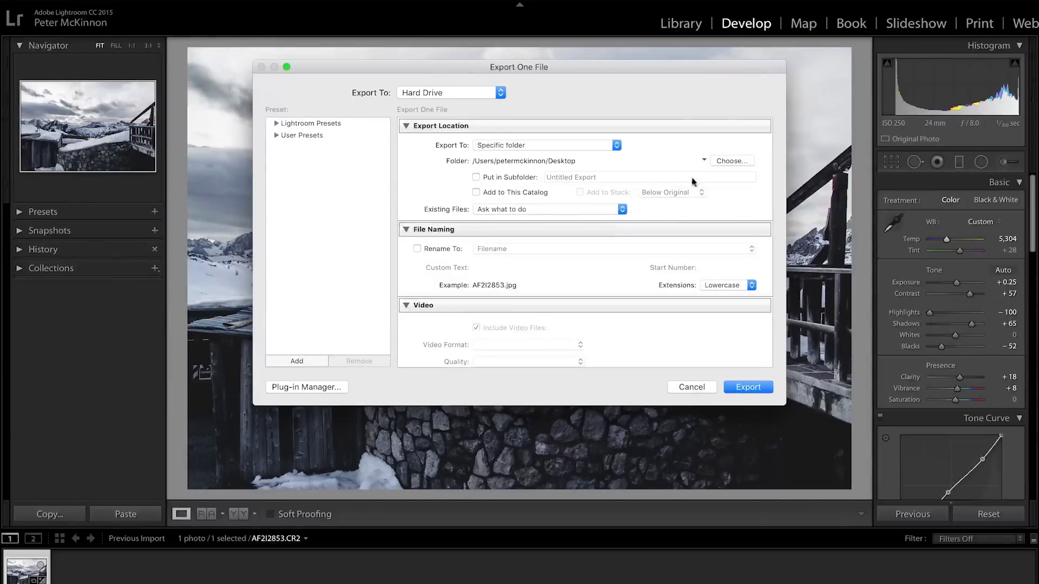
Export the photo to the Desktop folder as a JPEG with quality 100 and the AdobeRGB (1998) color space
scroll(672, 264, down, 5)
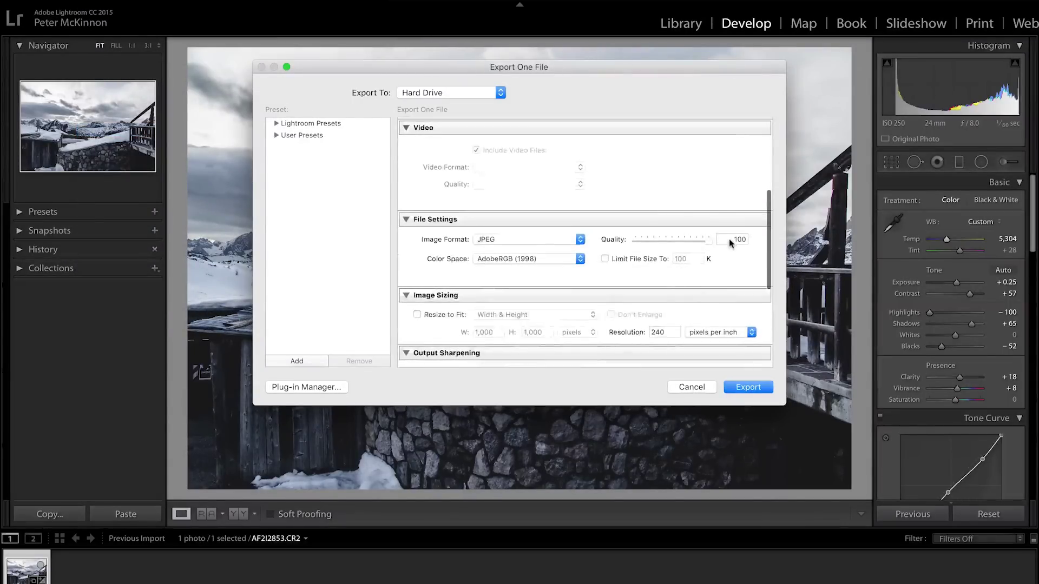
click(760, 387)
click(685, 314)
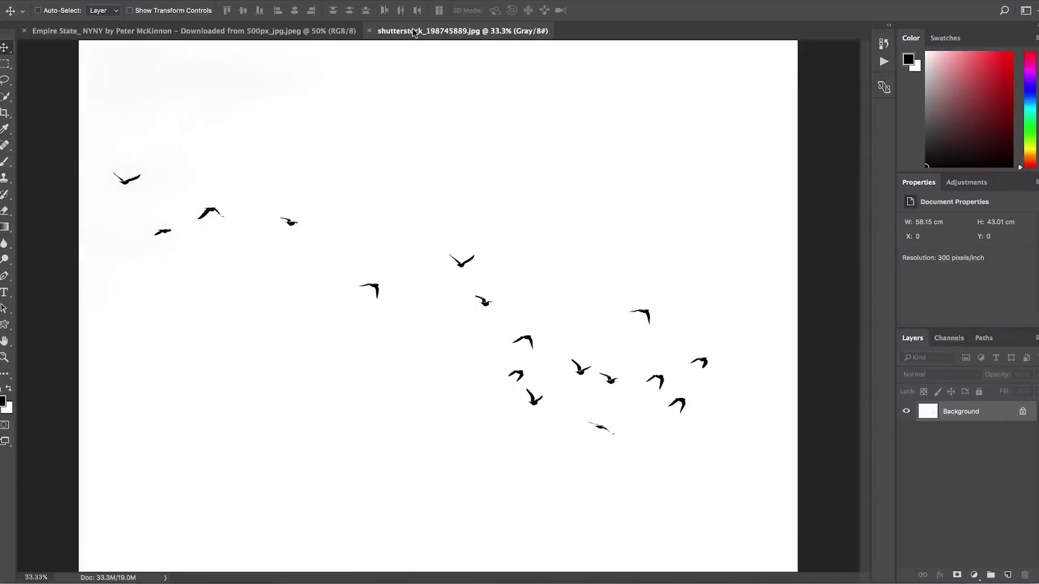
Copy the entire bird silhouette image into the Empire State photo as a new layer and close the bird file
key(super+a)
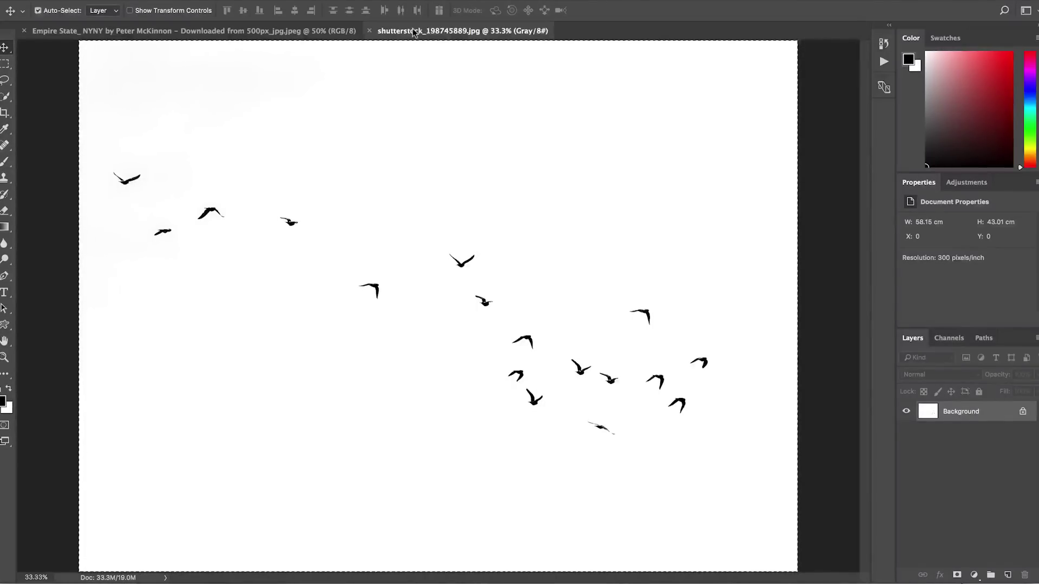
key(super+w)
key(super+v)
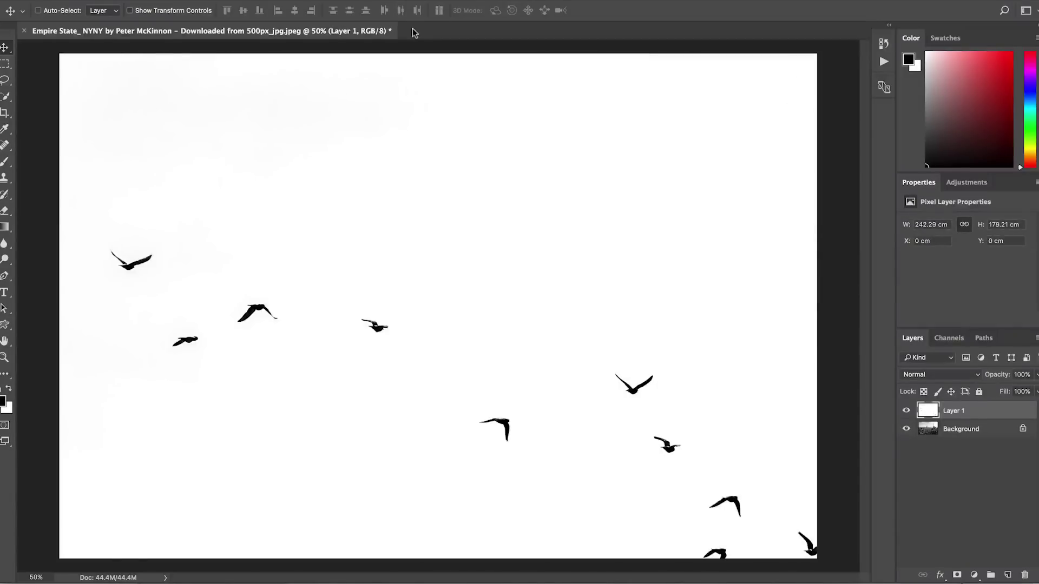
Scale the pasted birds layer down to about 63.75 × 47.17 cm and move it into the sky around the Empire State spire
key(super+minus)
key(super+minus)
key(super+minus)
key(super+t)
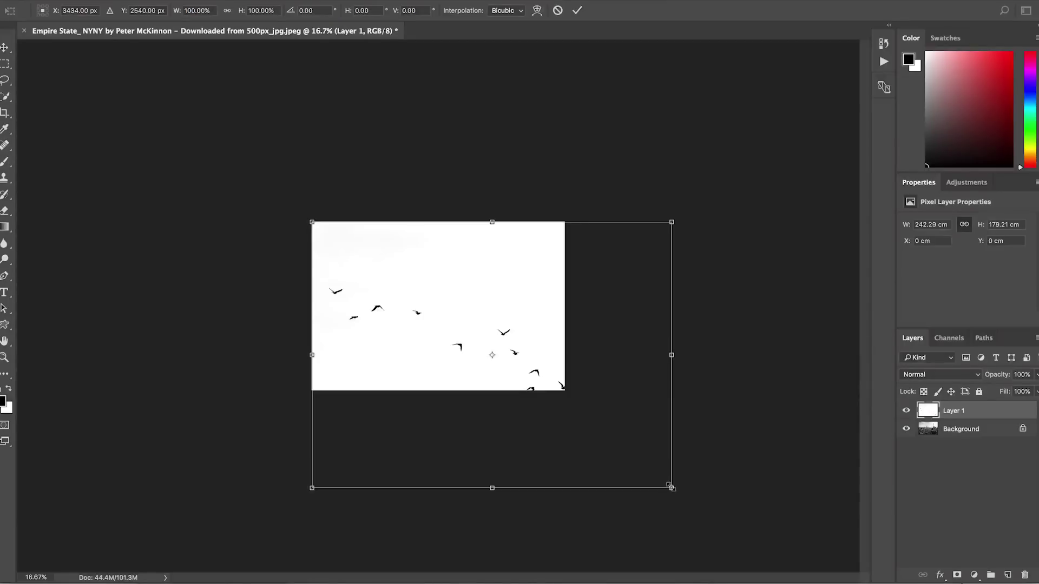
drag(670, 487, 404, 290)
key(Return)
drag(370, 278, 416, 285)
Set the birds layer's blend mode to Darken
key(super+plus)
key(super+plus)
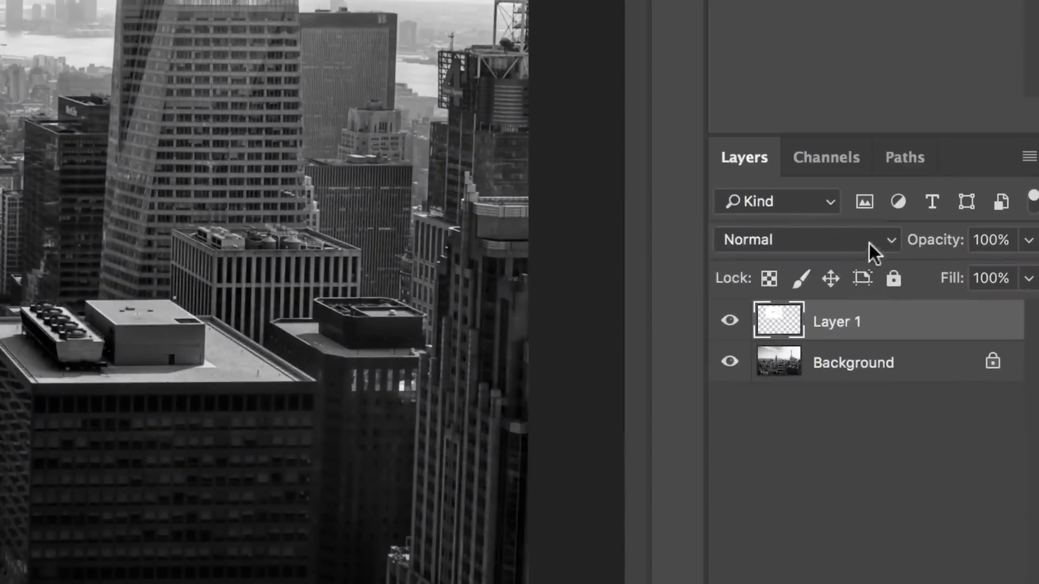
click(870, 242)
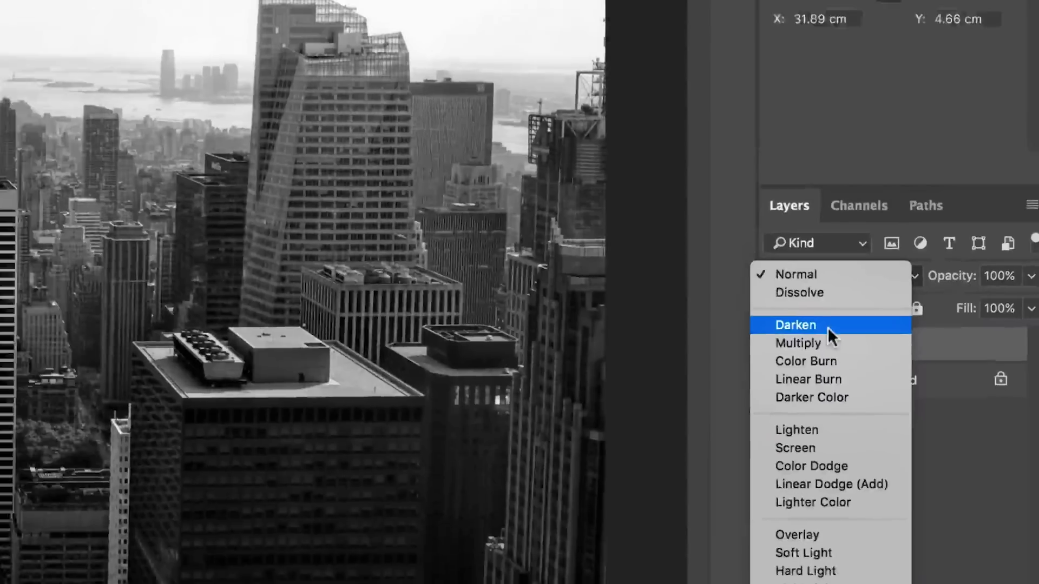
click(800, 299)
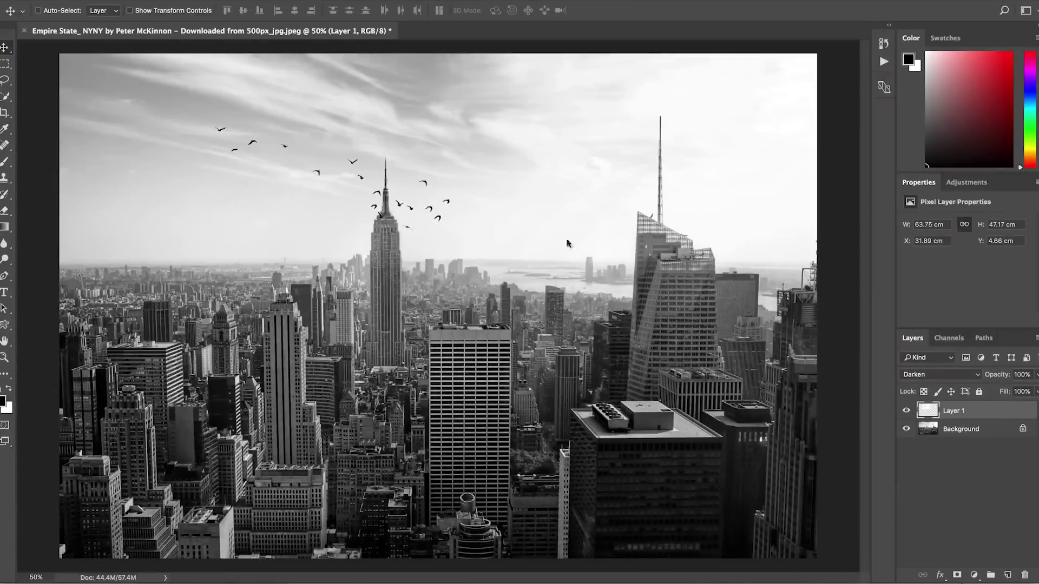
Reduce the birds layer to about 37.68 × 27.87 cm and place it around the spire at about X 52.74, Y 18.1 cm
drag(420, 204, 451, 212)
key(ctrl+minus)
key(ctrl+minus)
key(ctrl+minus)
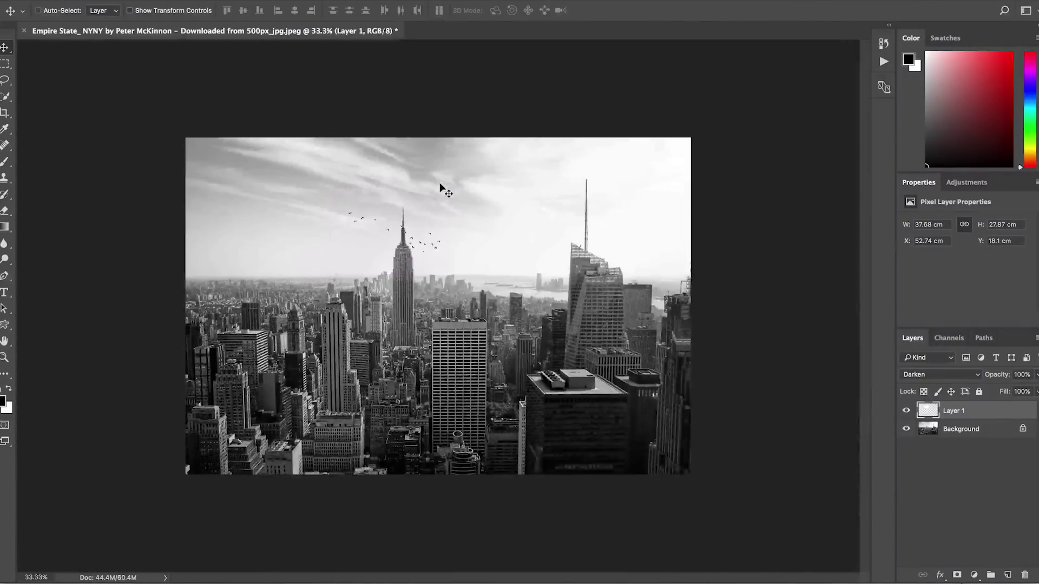
Shrink the birds layer further to about 13.62 × 10.09 cm and position it over the spire at about X 66.6, Y 26.35 cm
key(super+plus)
key(super+plus)
key(super+plus)
key(super+plus)
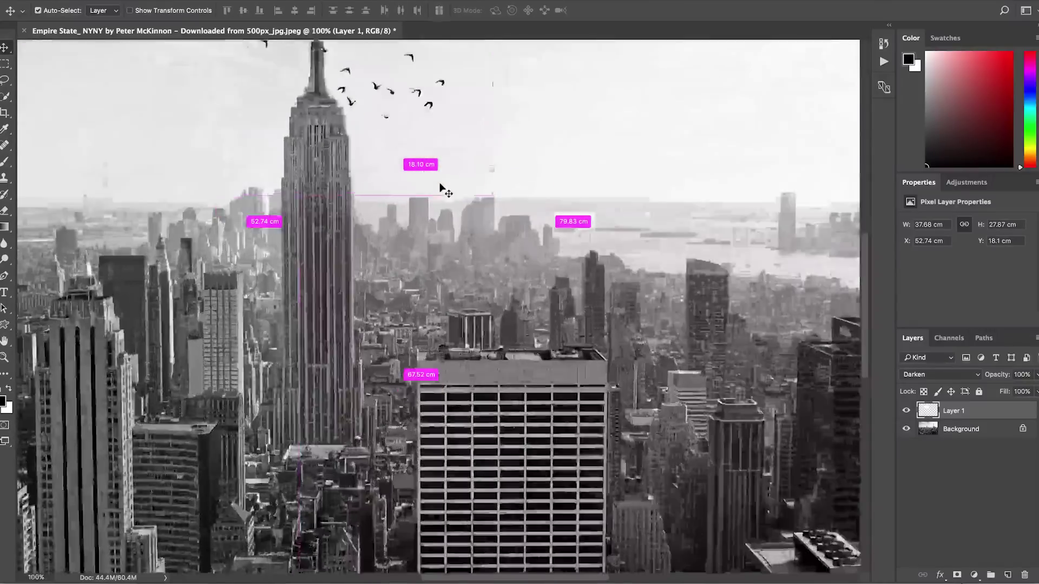
key(super+t)
drag(505, 391, 559, 441)
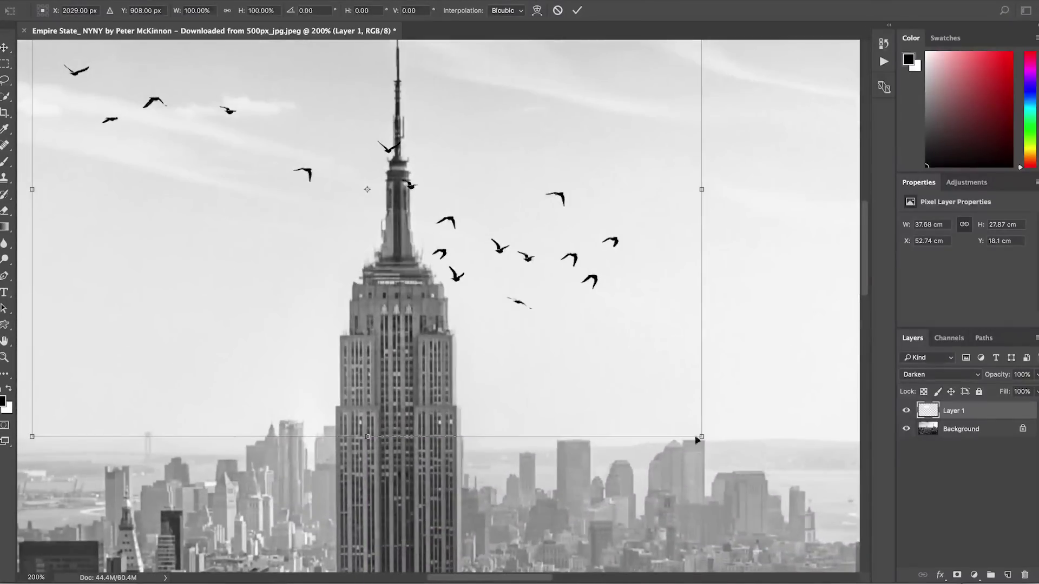
drag(704, 437, 351, 173)
drag(287, 123, 485, 243)
drag(548, 297, 476, 250)
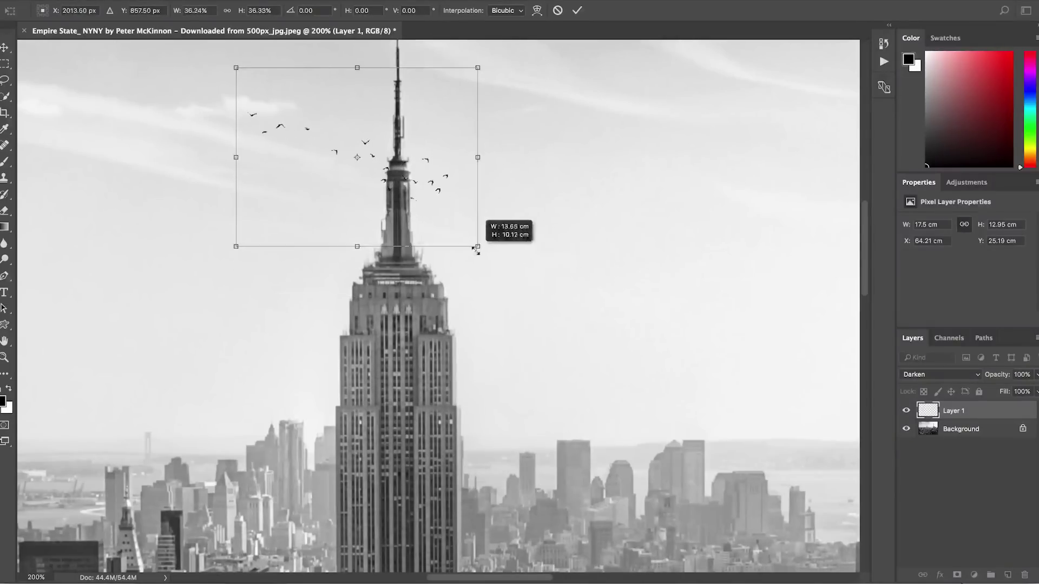
drag(424, 198, 465, 216)
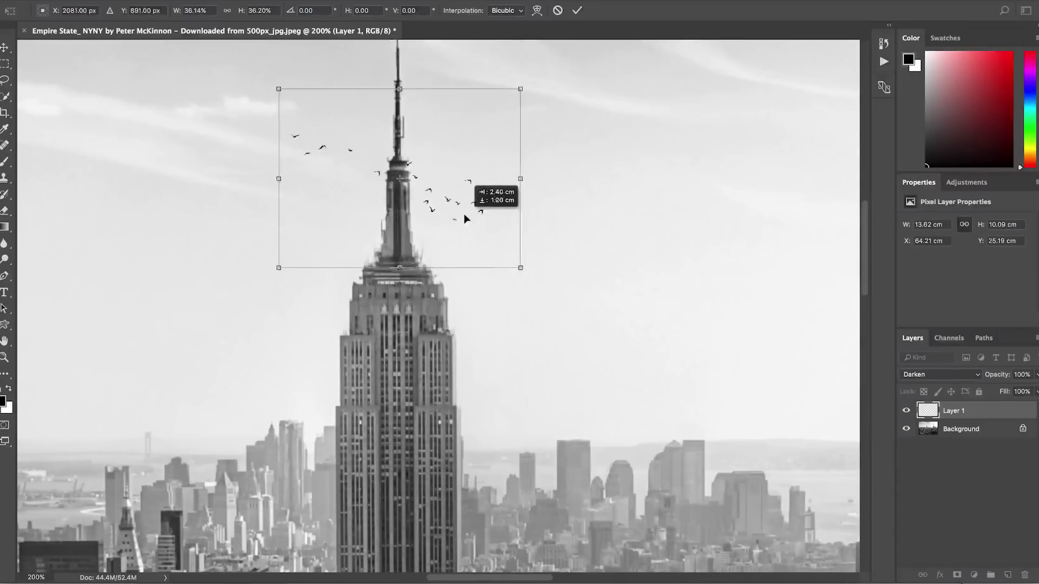
key(Return)
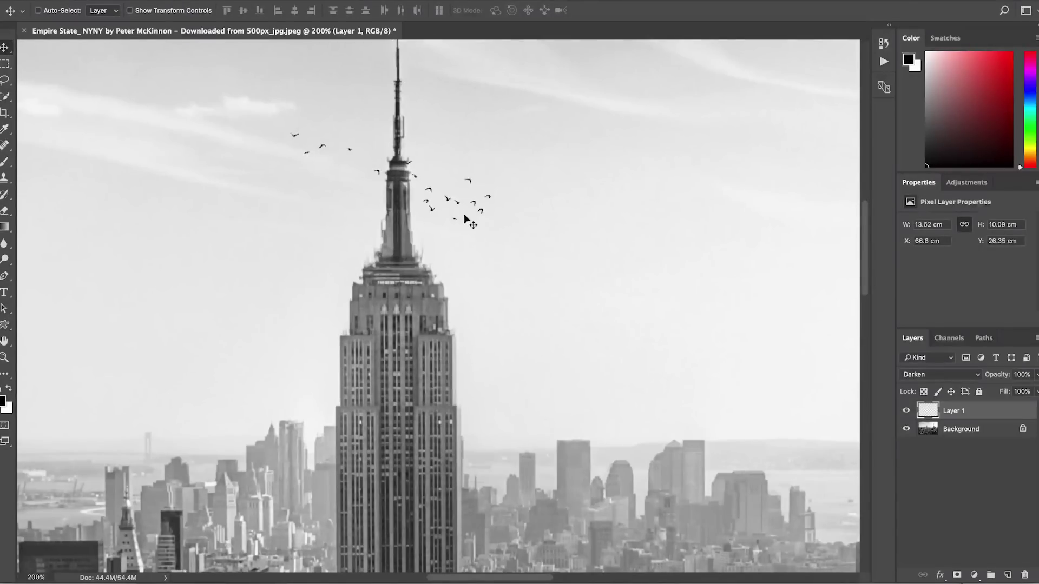
Nudge the birds layer slightly down and toward the spire, to about X 66.39, Y 26.67 cm
key(ctrl+plus)
key(ctrl+plus)
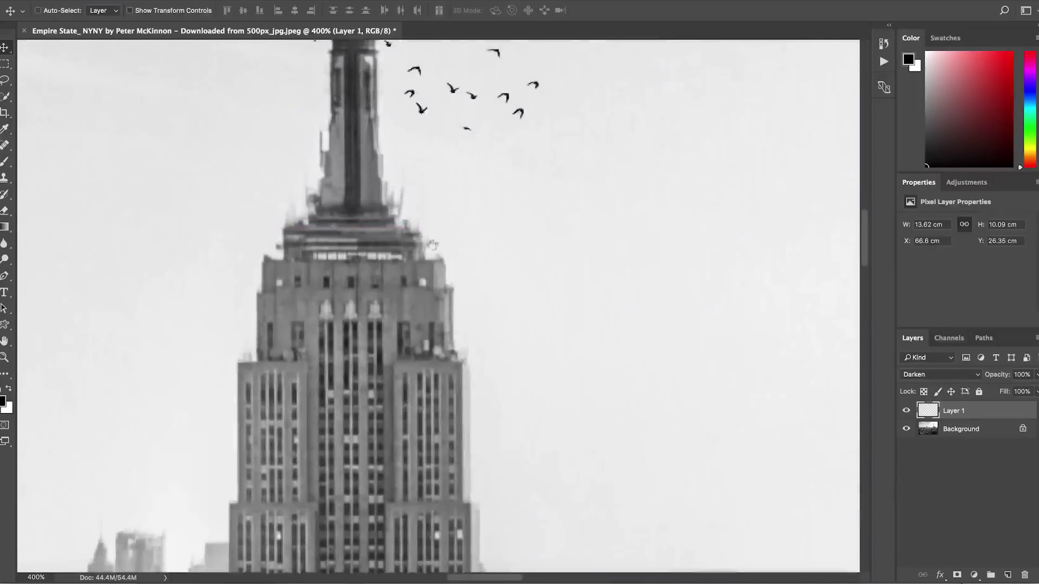
scroll(455, 244, up, 3)
drag(477, 211, 468, 222)
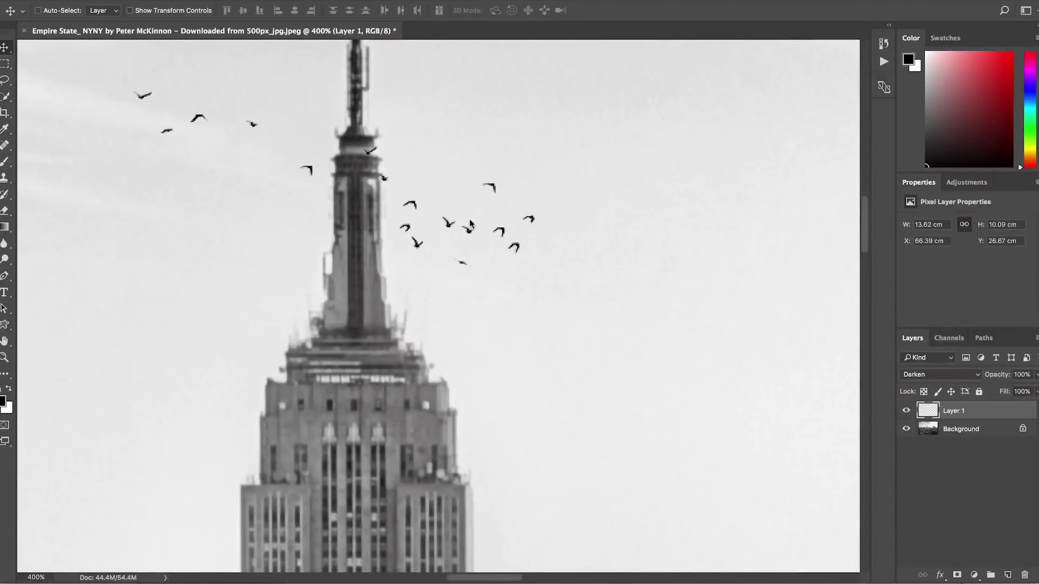
Erase the birds that overlap the Empire State spire on the birds layer, using a much smaller Eraser brush
key(e)
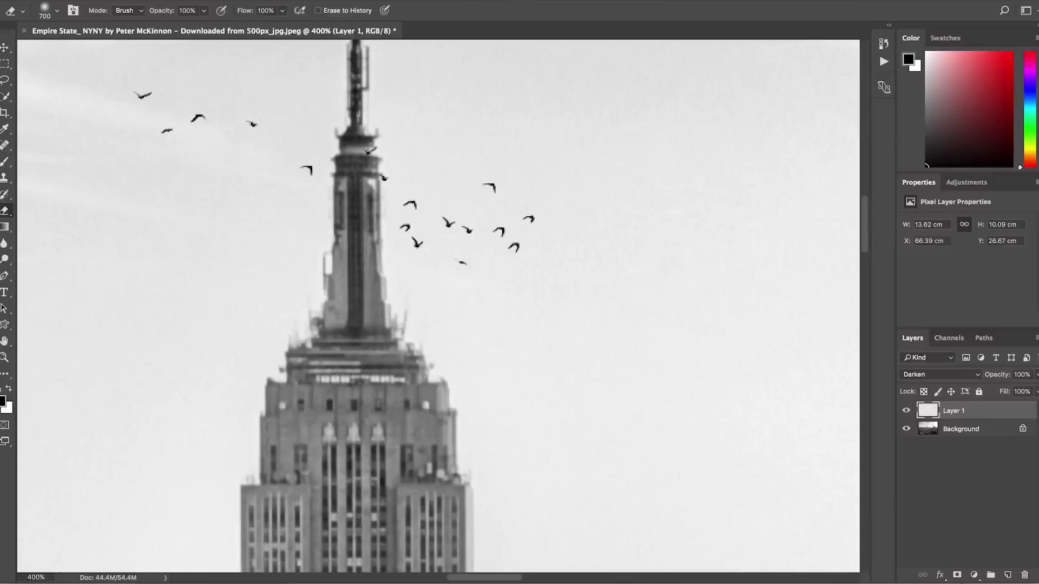
key(bracketleft)
key(bracketleft)
key(bracketleft)
key(bracketleft)
key(bracketleft)
key(bracketleft)
key(v)
Enlarge the birds layer to about 18.59 × 13.76 cm and move it back around the spire at about X 64.31, Y 25.05 cm
key(ctrl+0)
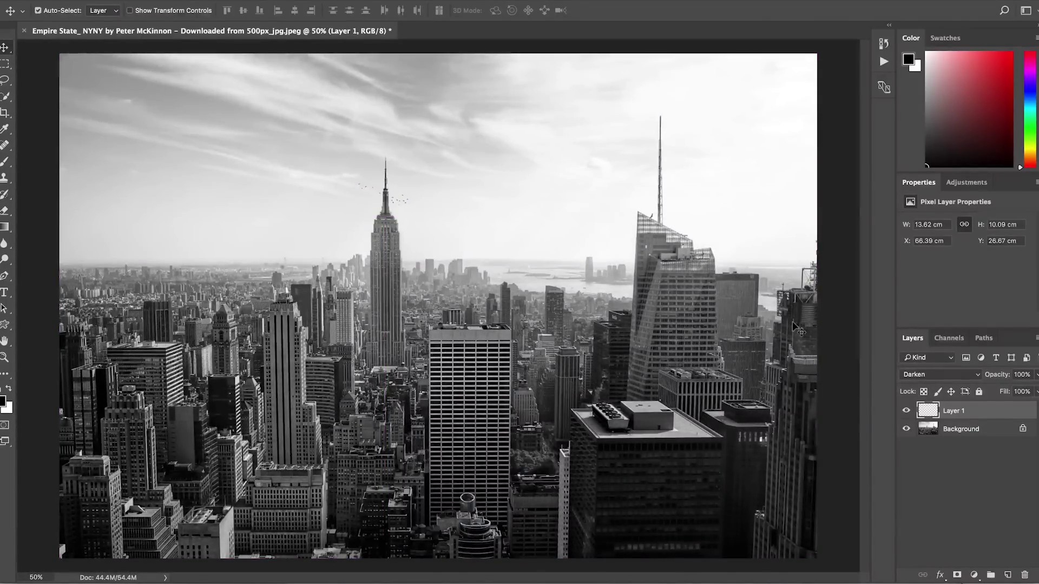
drag(395, 218, 635, 441)
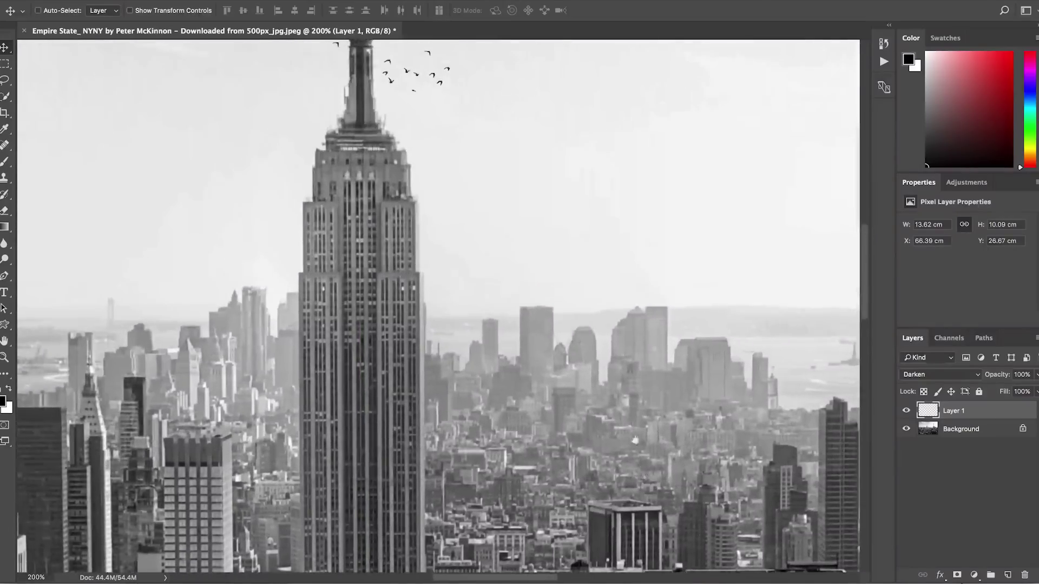
scroll(564, 302, up, 6)
key(ctrl+t)
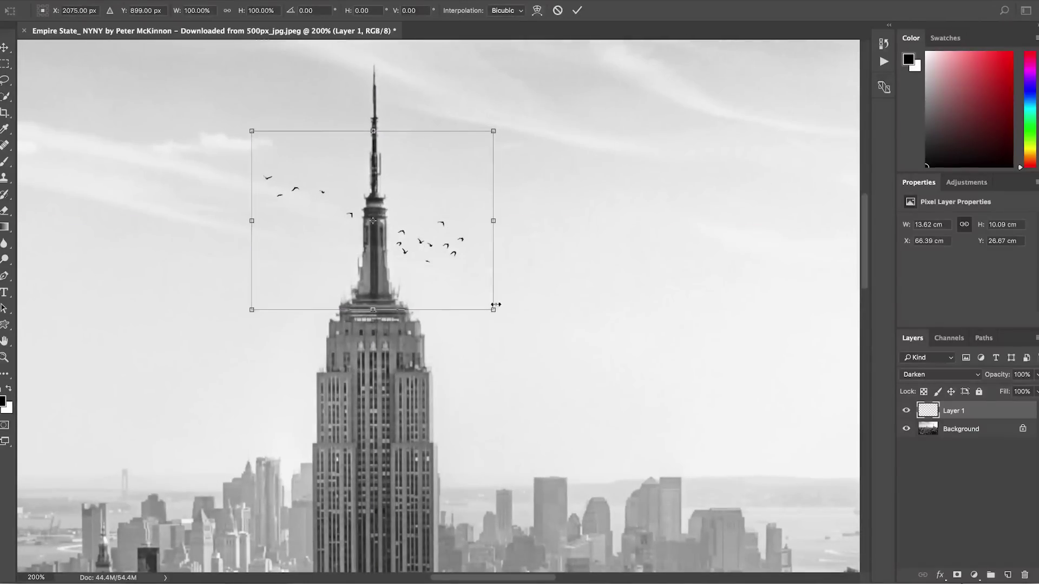
drag(496, 304, 588, 364)
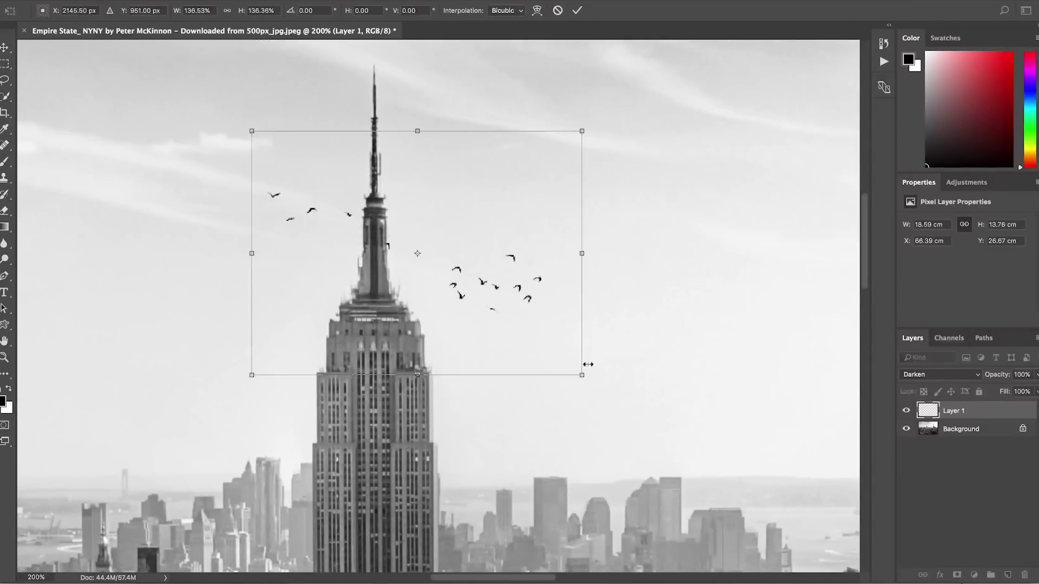
key(Return)
drag(535, 319, 480, 274)
Lighten the birds layer with a Hue/Saturation adjustment, setting Lightness to +43
key(ctrl+minus)
key(ctrl+minus)
key(ctrl+minus)
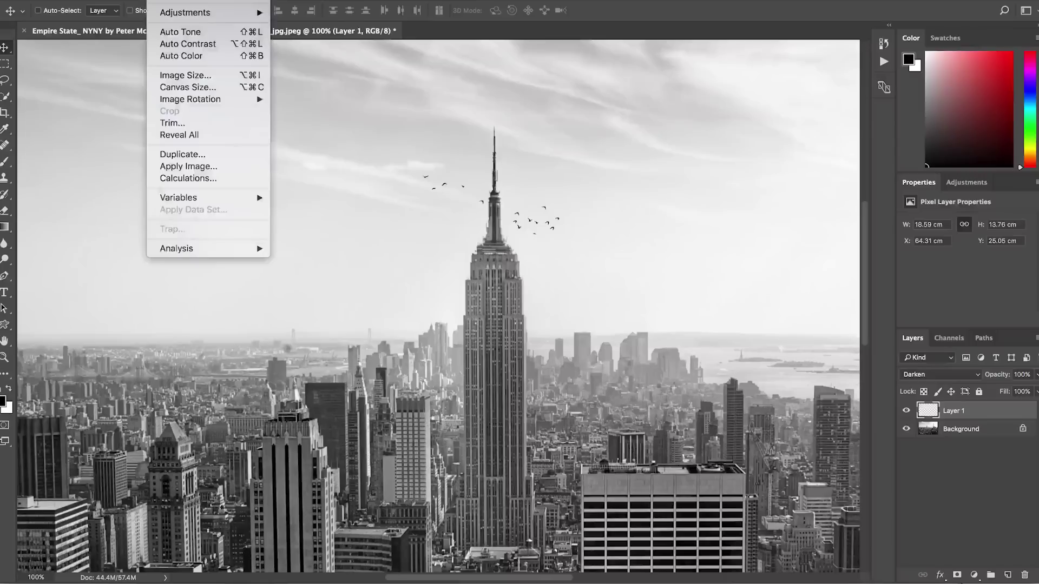
mouse_move(196, 14)
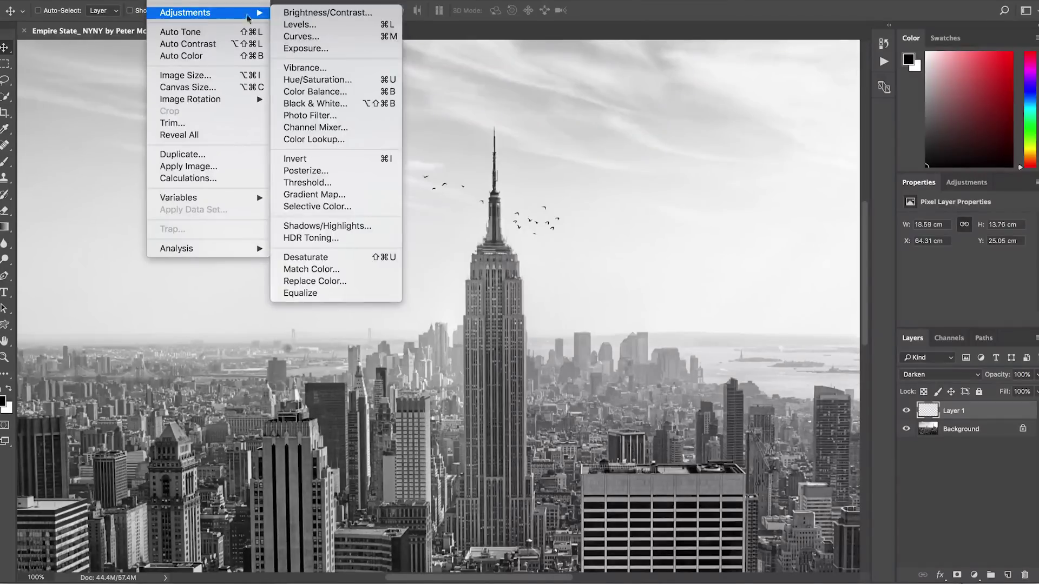
click(336, 78)
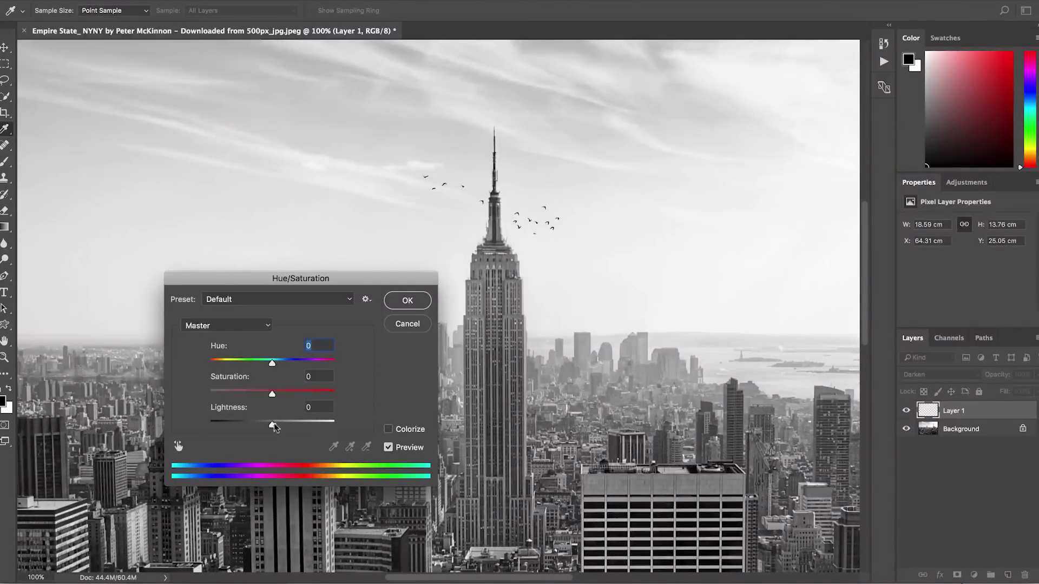
drag(287, 427, 299, 429)
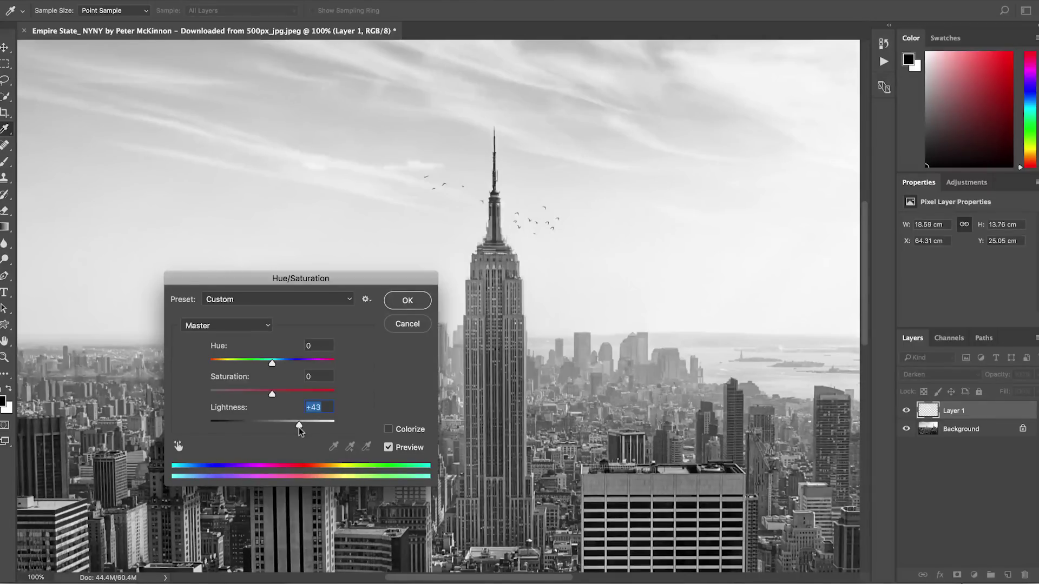
click(406, 304)
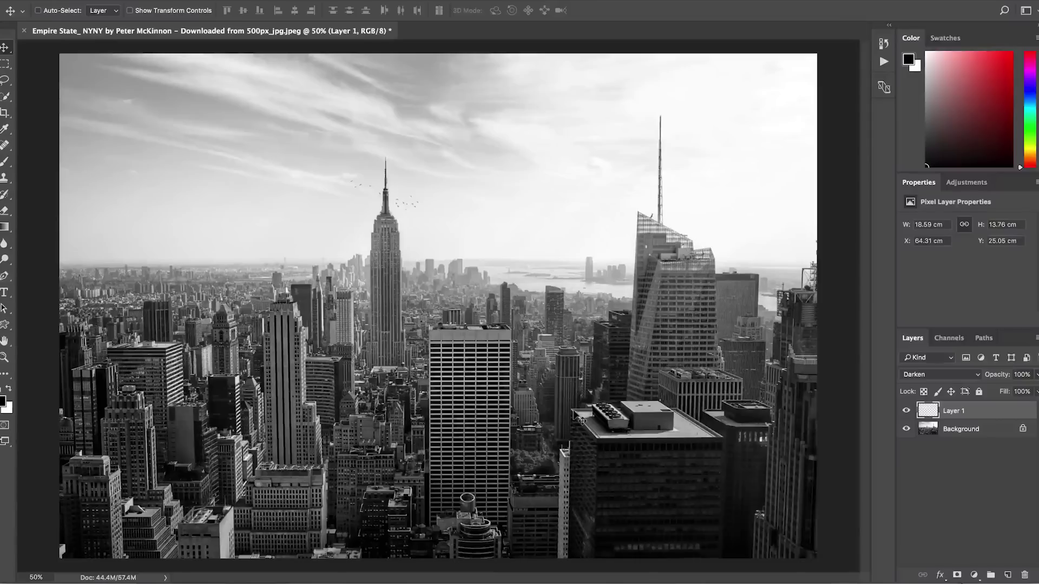
Crop the image to a full-height vertical marquee selection around the Empire State Building
key(ctrl+minus)
key(m)
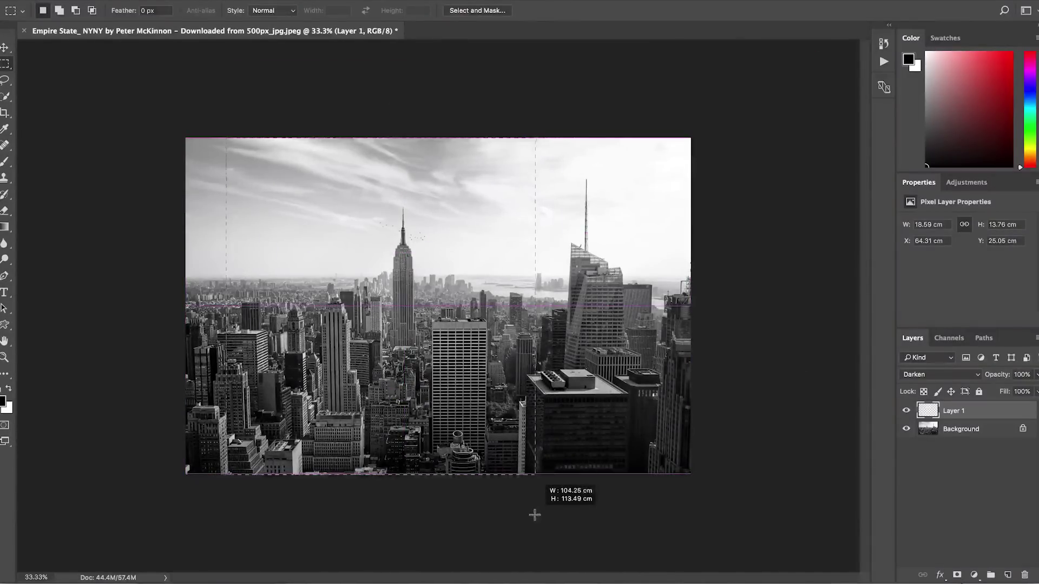
drag(441, 192, 284, 117)
click(163, 0)
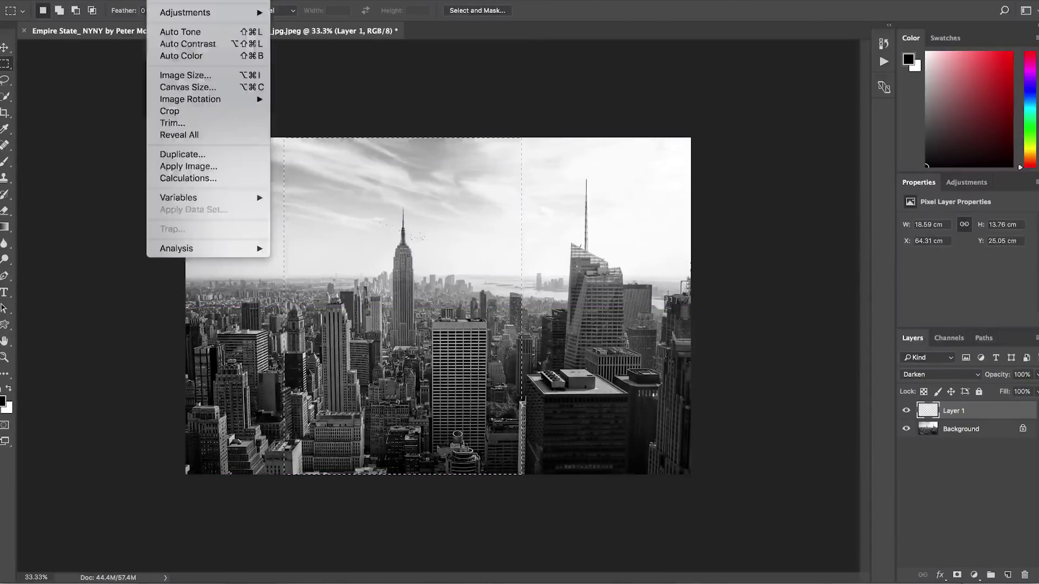
click(206, 113)
key(super+plus)
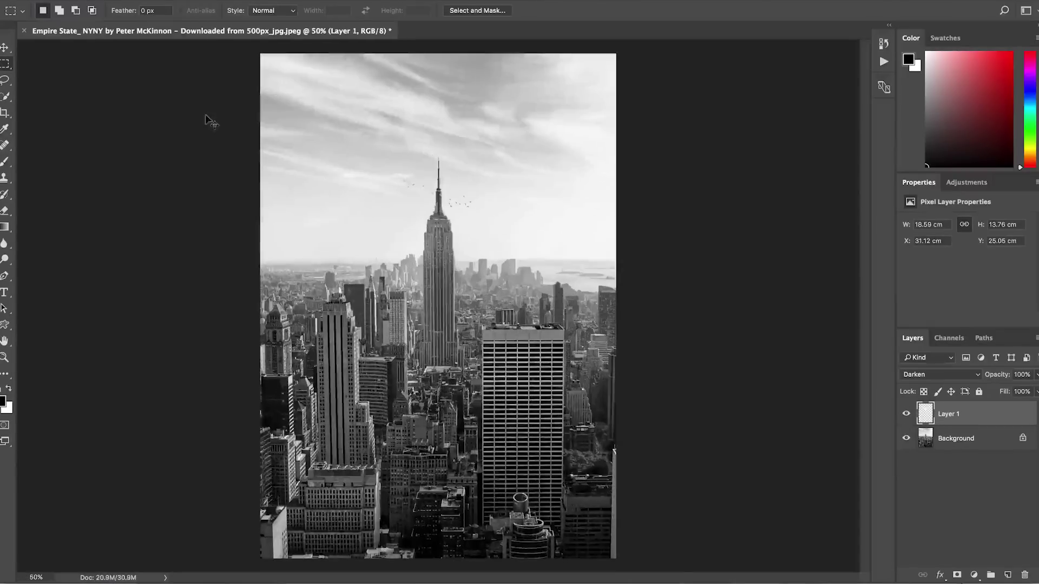